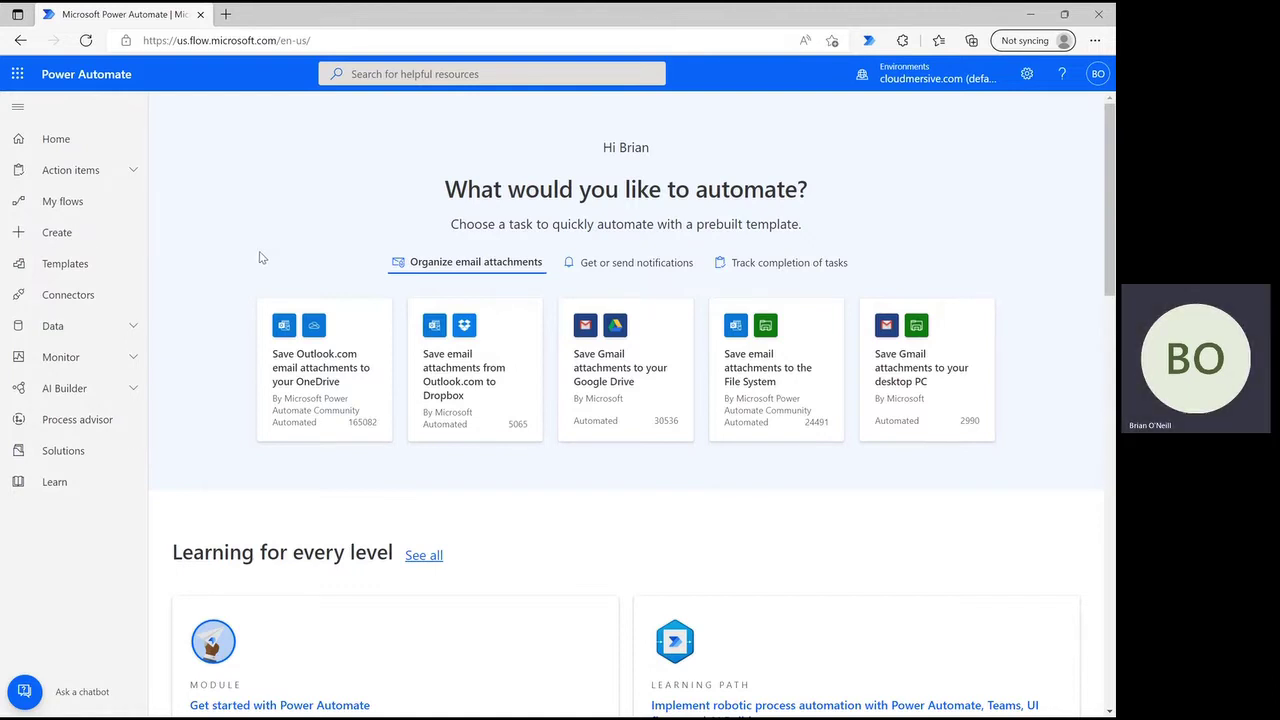
Create an instant cloud flow named "Metadata" that is triggered manually
{"action": "left_click", "coordinate": [106, 239]}
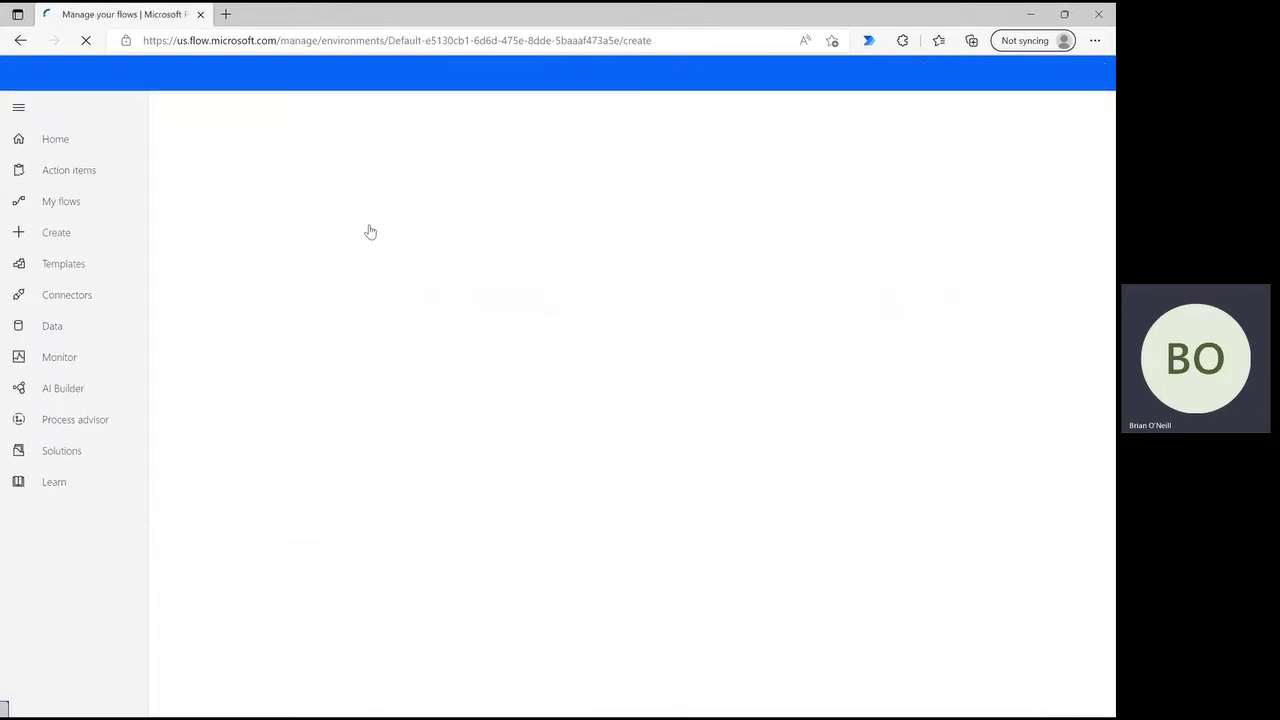
{"action": "left_click", "coordinate": [400, 220]}
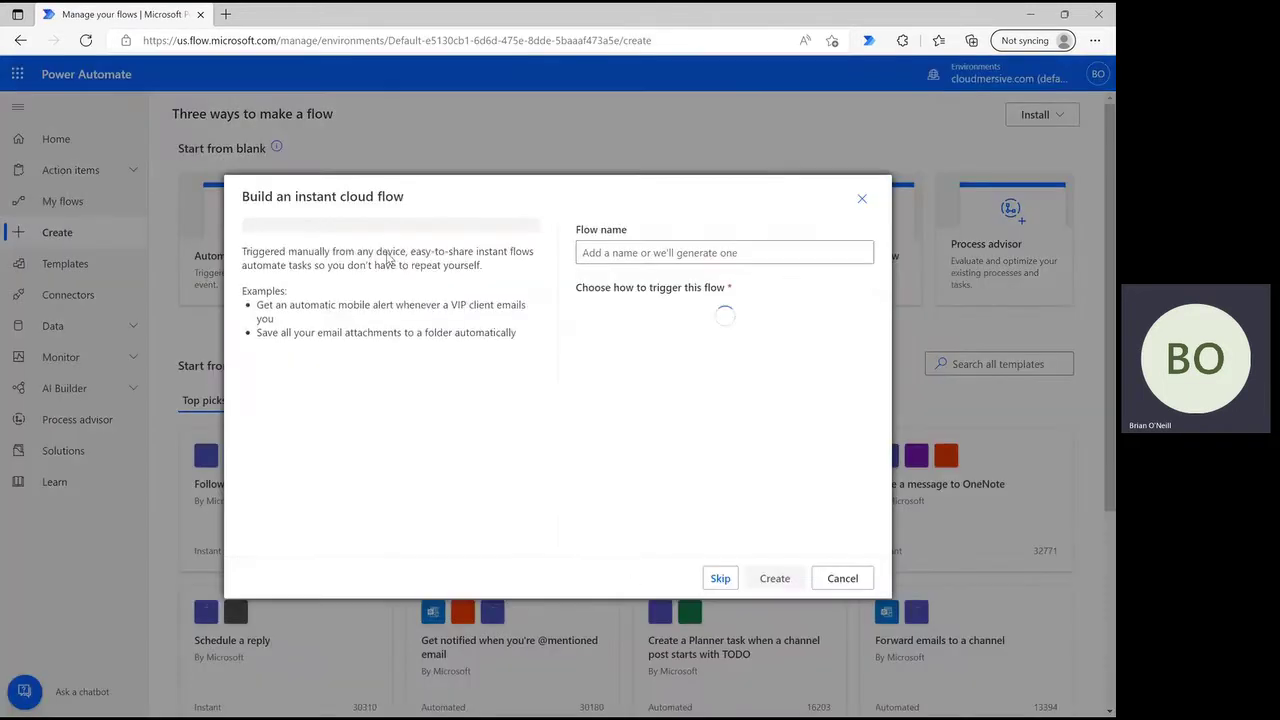
{"action": "left_click", "coordinate": [680, 254]}
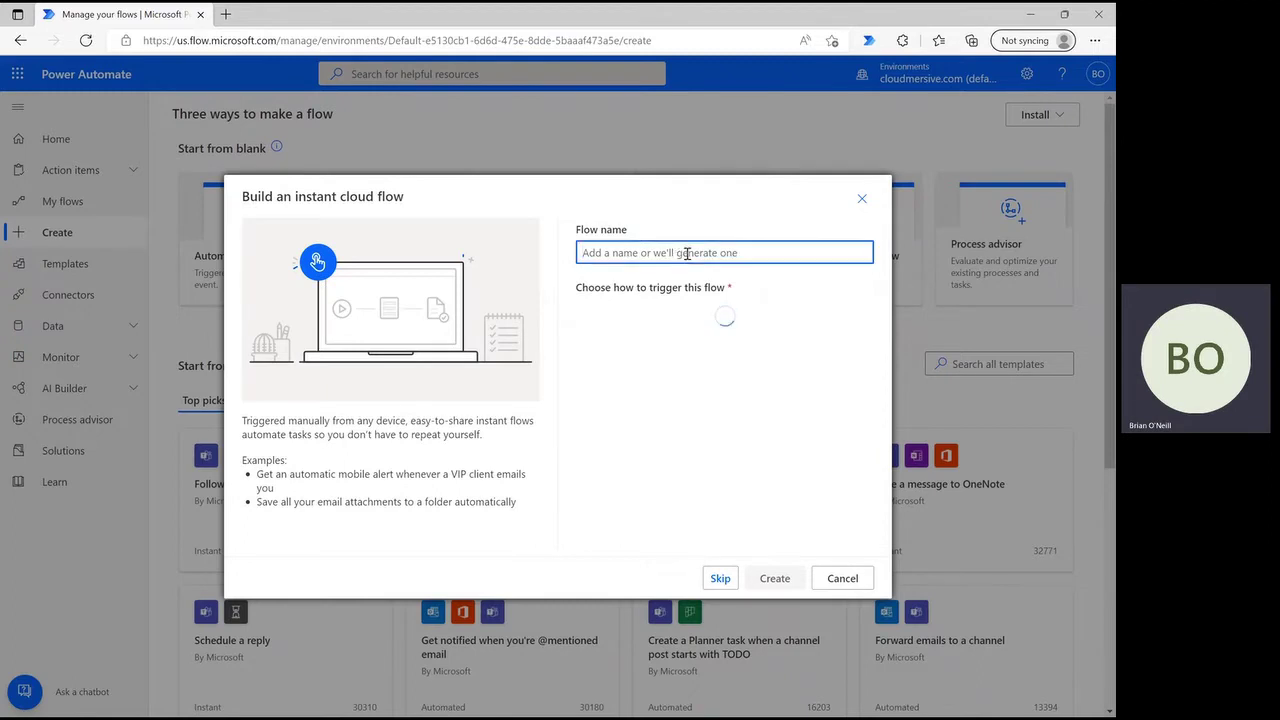
{"action": "type", "text": "Metadata"}
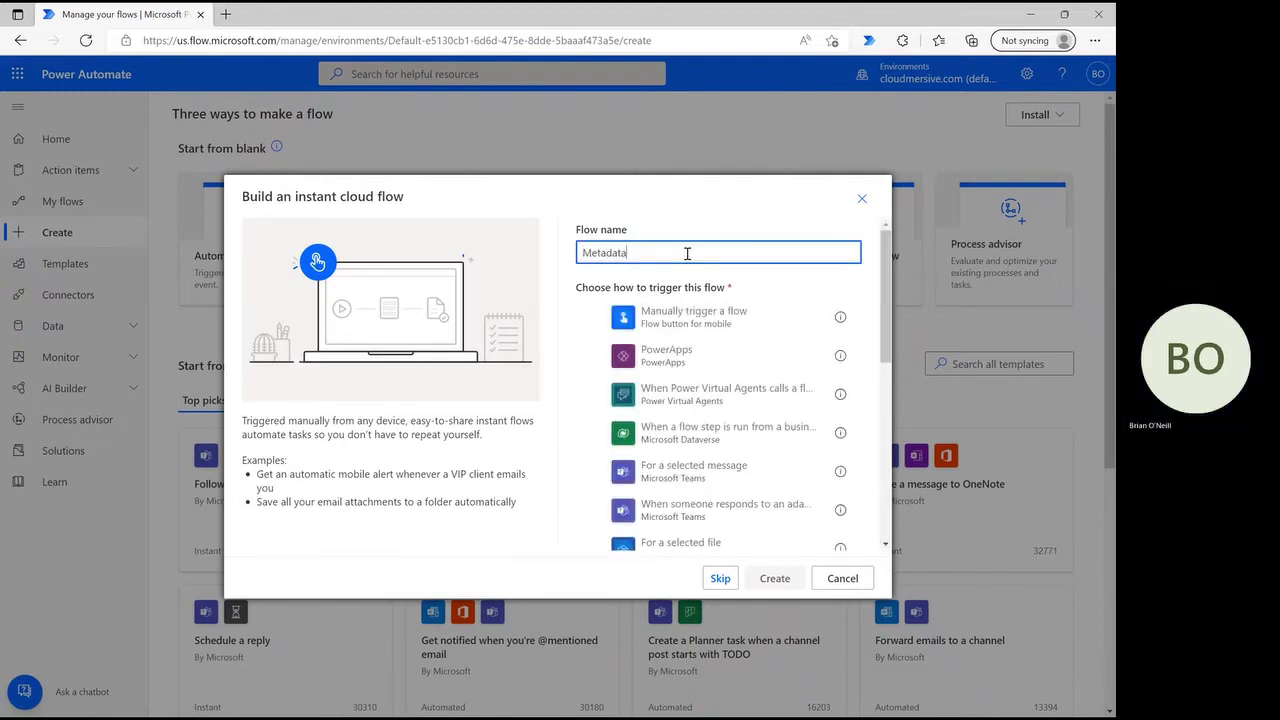
{"action": "left_click", "coordinate": [693, 312]}
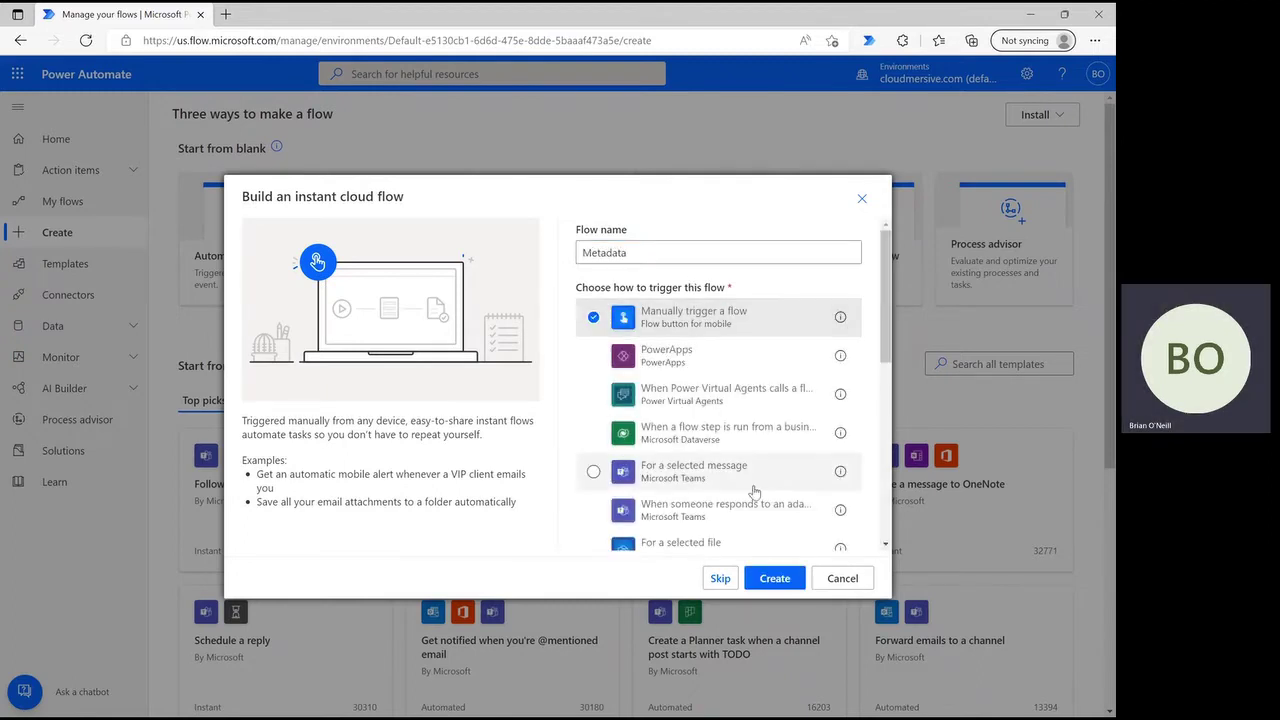
{"action": "left_click", "coordinate": [768, 583]}
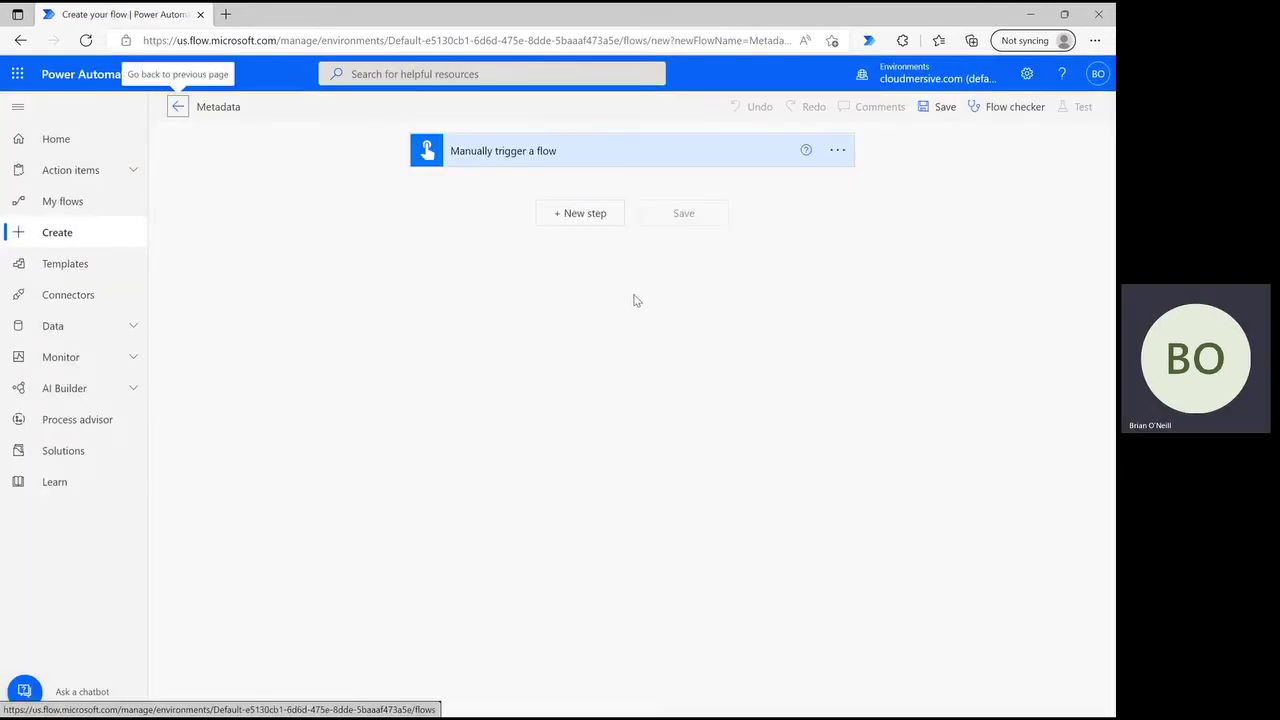
Add the SharePoint "Get file content" action after the manual trigger
{"action": "left_click", "coordinate": [594, 213]}
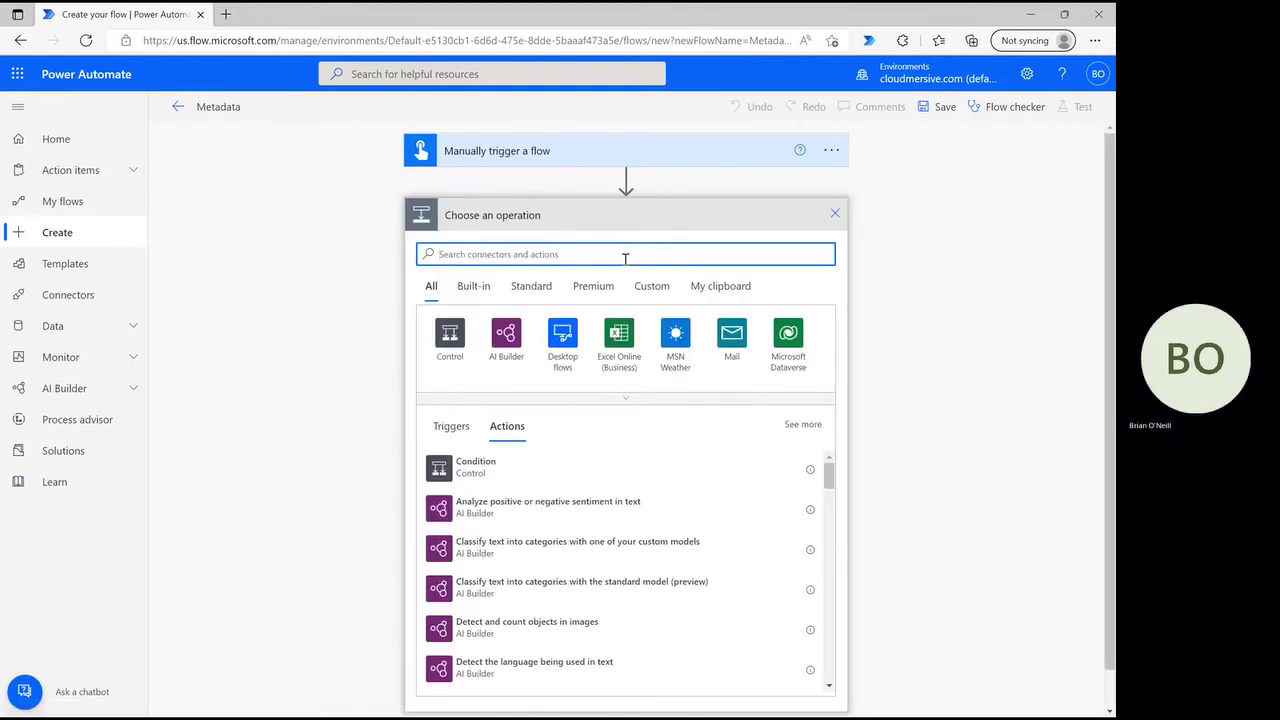
{"action": "type", "text": "Get file content"}
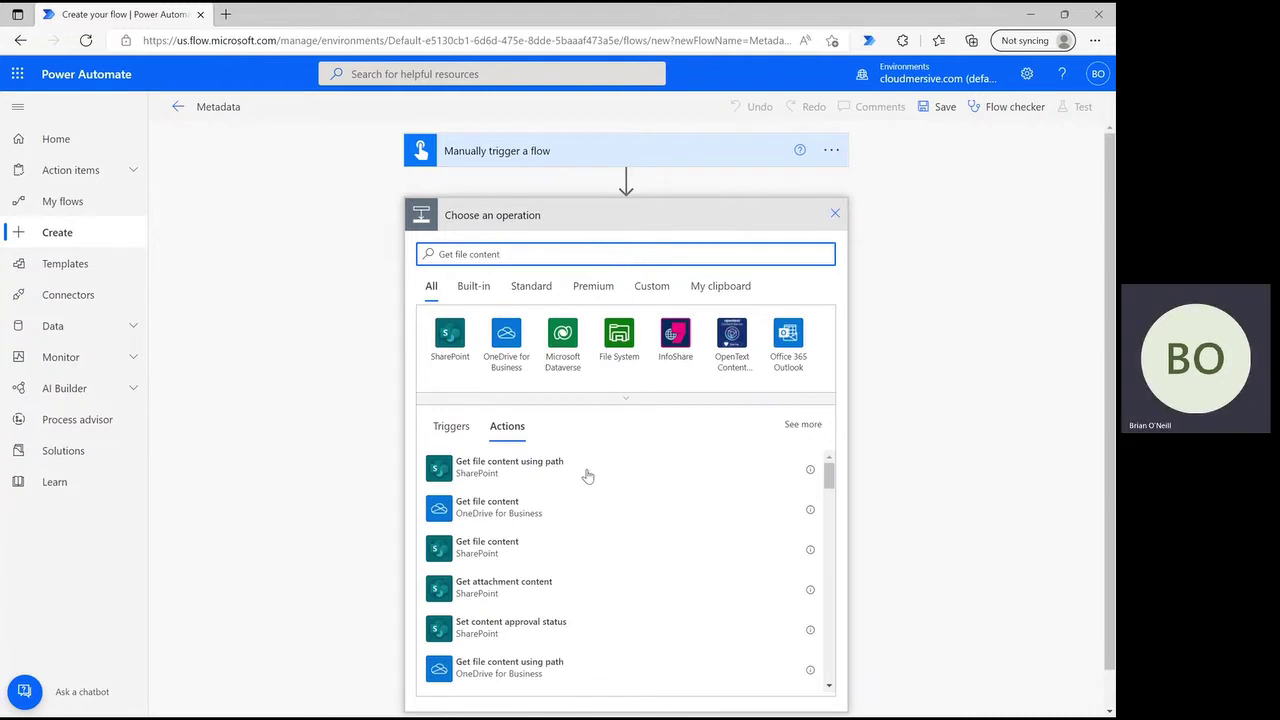
{"action": "left_click", "coordinate": [572, 552]}
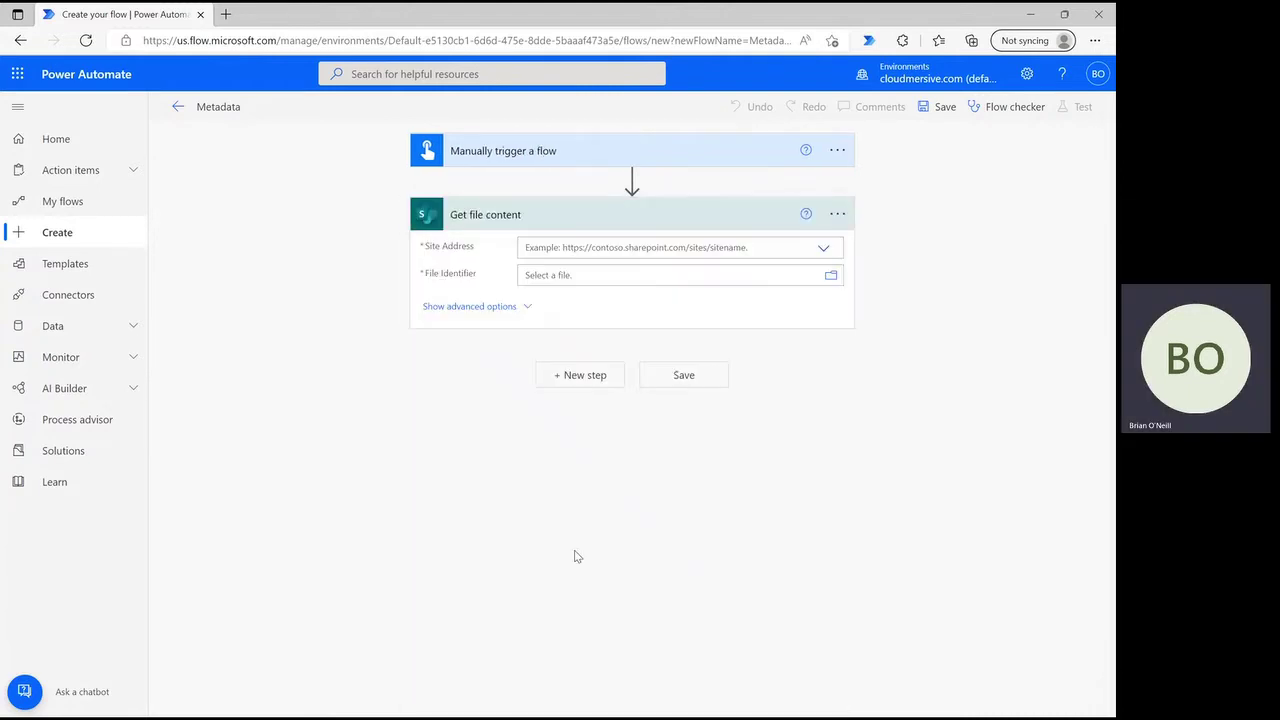
Point the Get file content action to the Content Team site and the file Landscape.jpg in Shared Documents/Power Automate Samples
{"action": "left_click", "coordinate": [825, 250]}
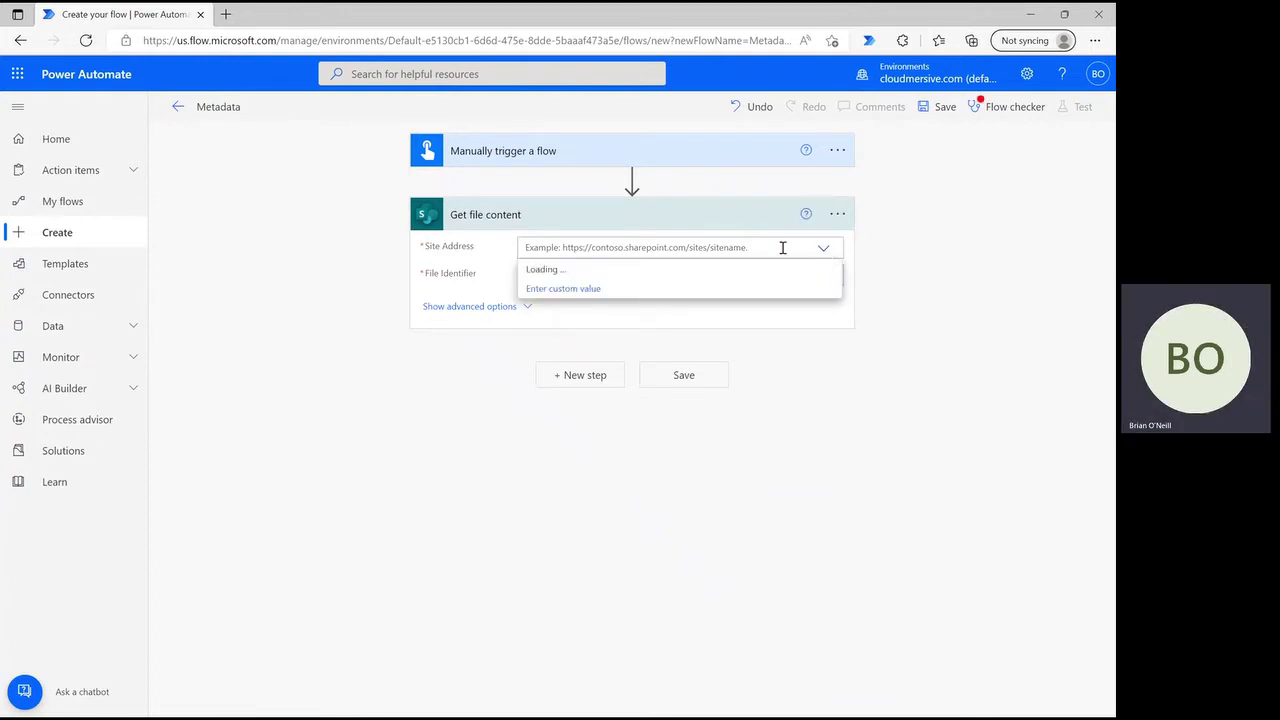
{"action": "left_click", "coordinate": [650, 272]}
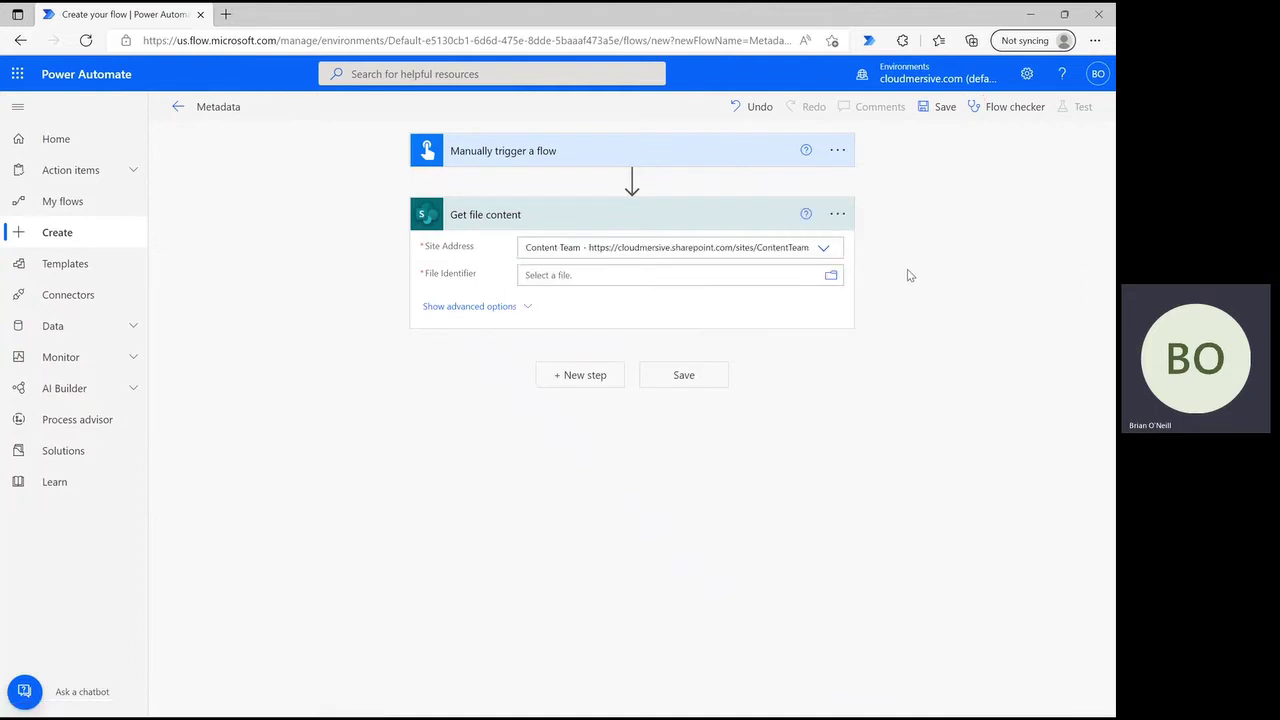
{"action": "left_click", "coordinate": [832, 281]}
{"action": "left_click", "coordinate": [1048, 463]}
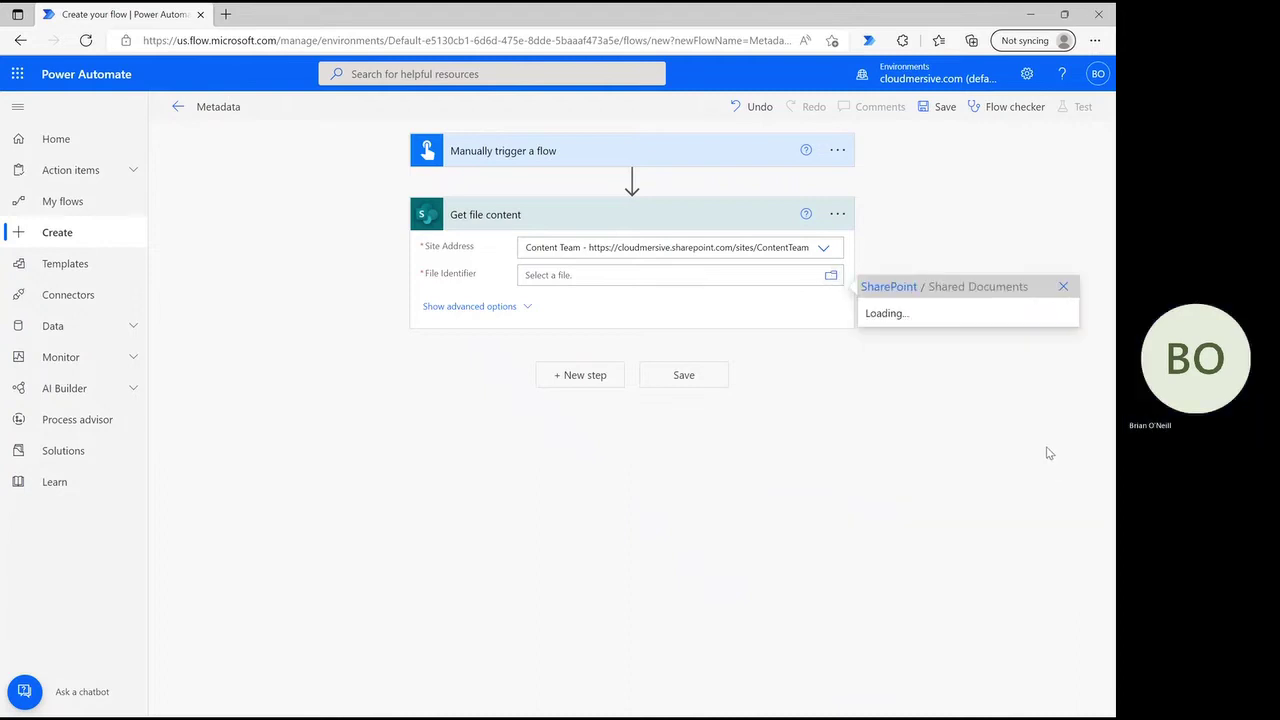
{"action": "scroll", "coordinate": [1042, 520], "scroll_direction": "down", "scroll_amount": 3}
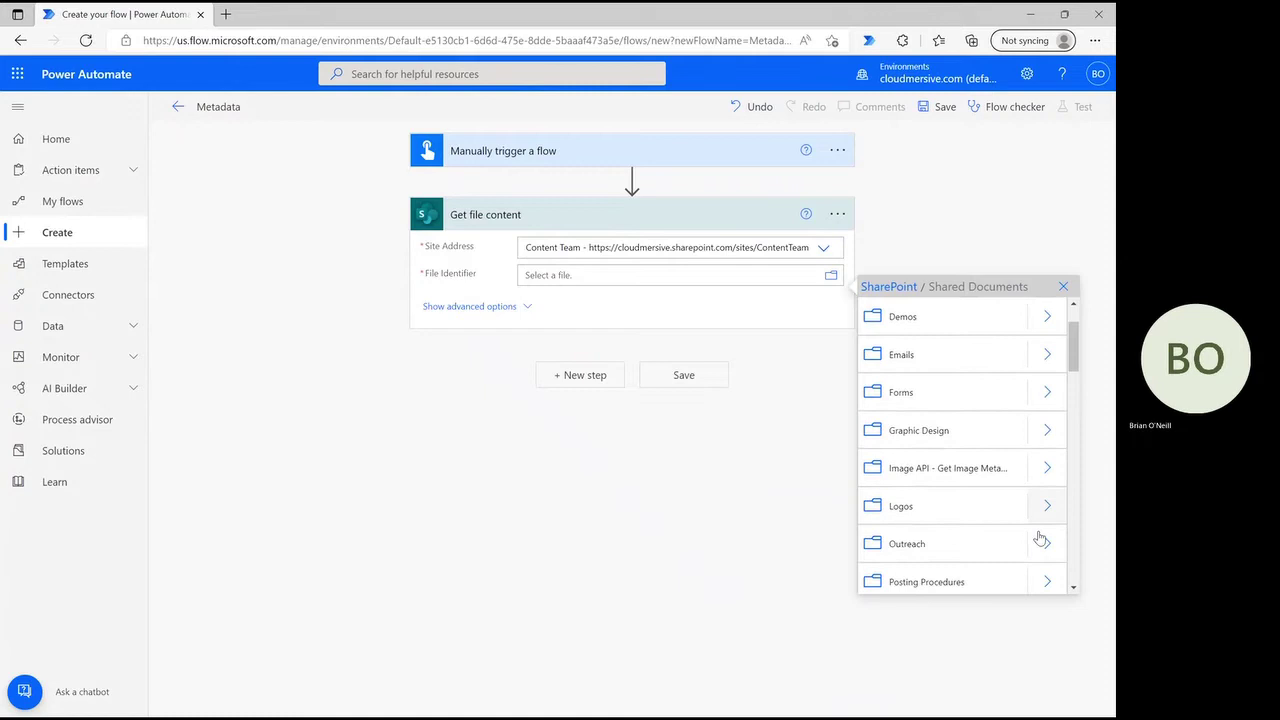
{"action": "left_click", "coordinate": [1049, 505]}
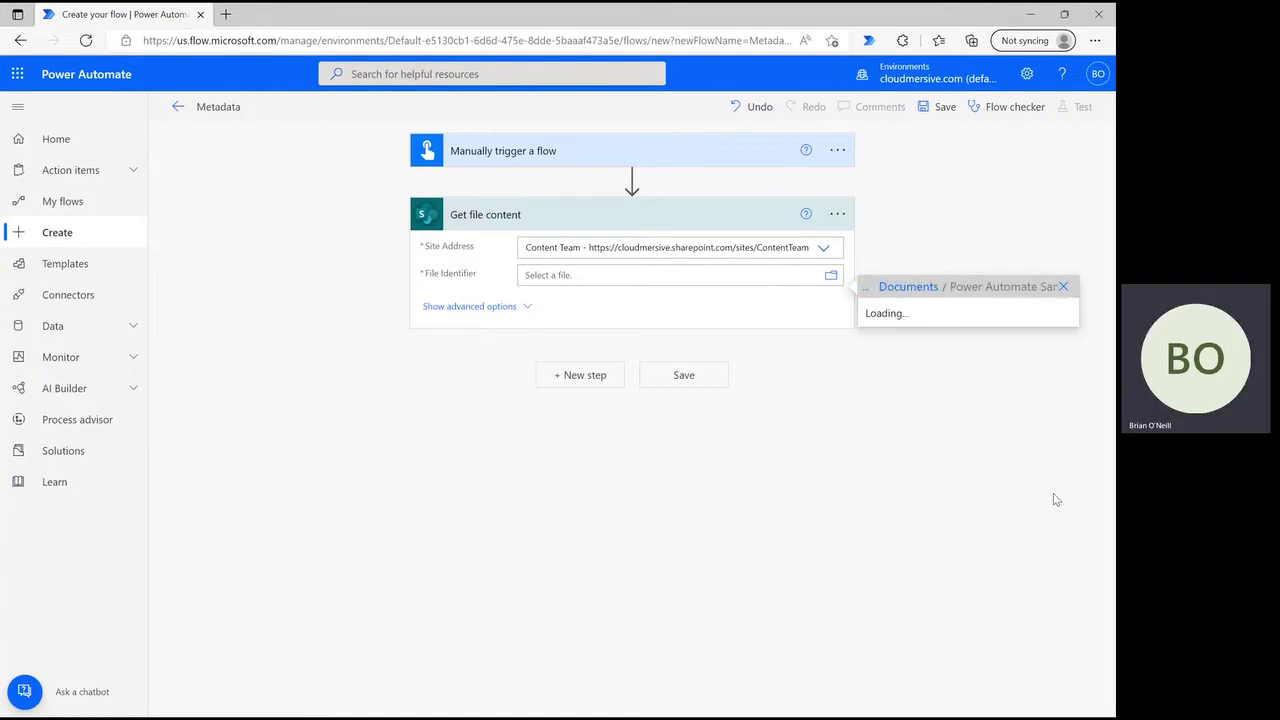
{"action": "left_click", "coordinate": [943, 318]}
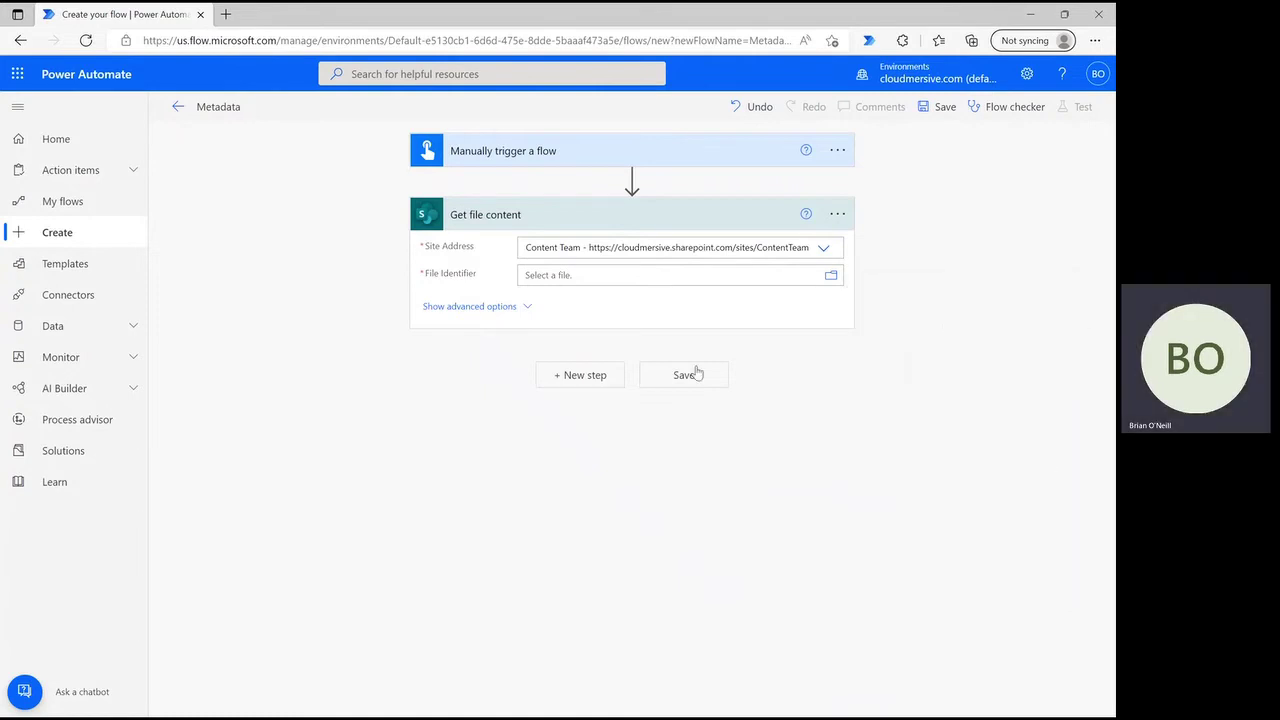
Add the Cloudmersive Image Processing action "Returns the image metadata including EXIF and resolution" after Get file content
{"action": "left_click", "coordinate": [567, 390]}
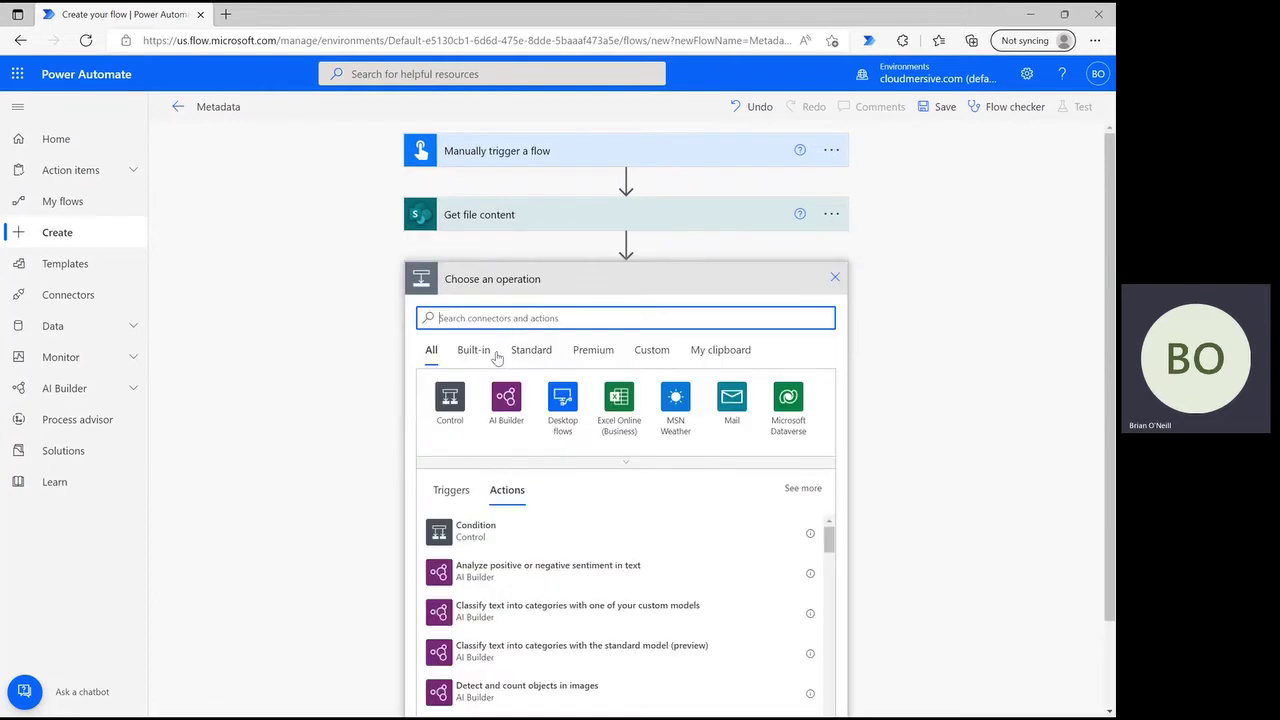
{"action": "type", "text": "Cloudmersive"}
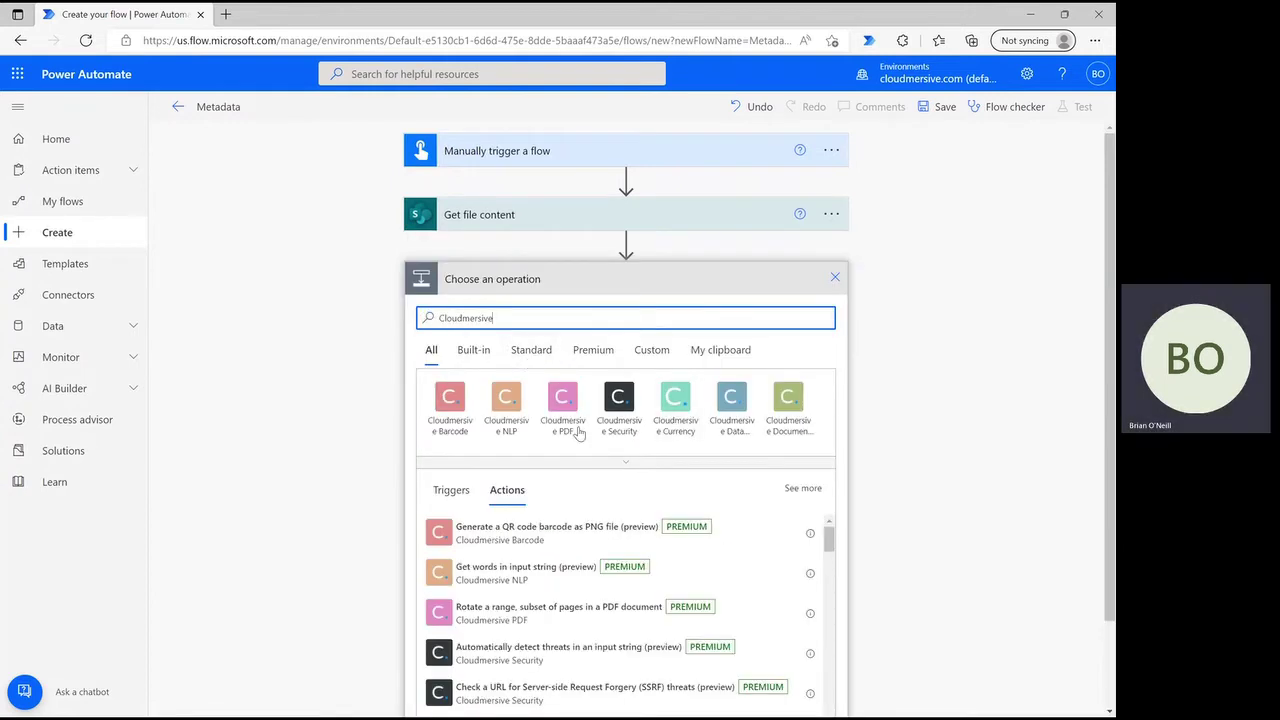
{"action": "left_click", "coordinate": [567, 466]}
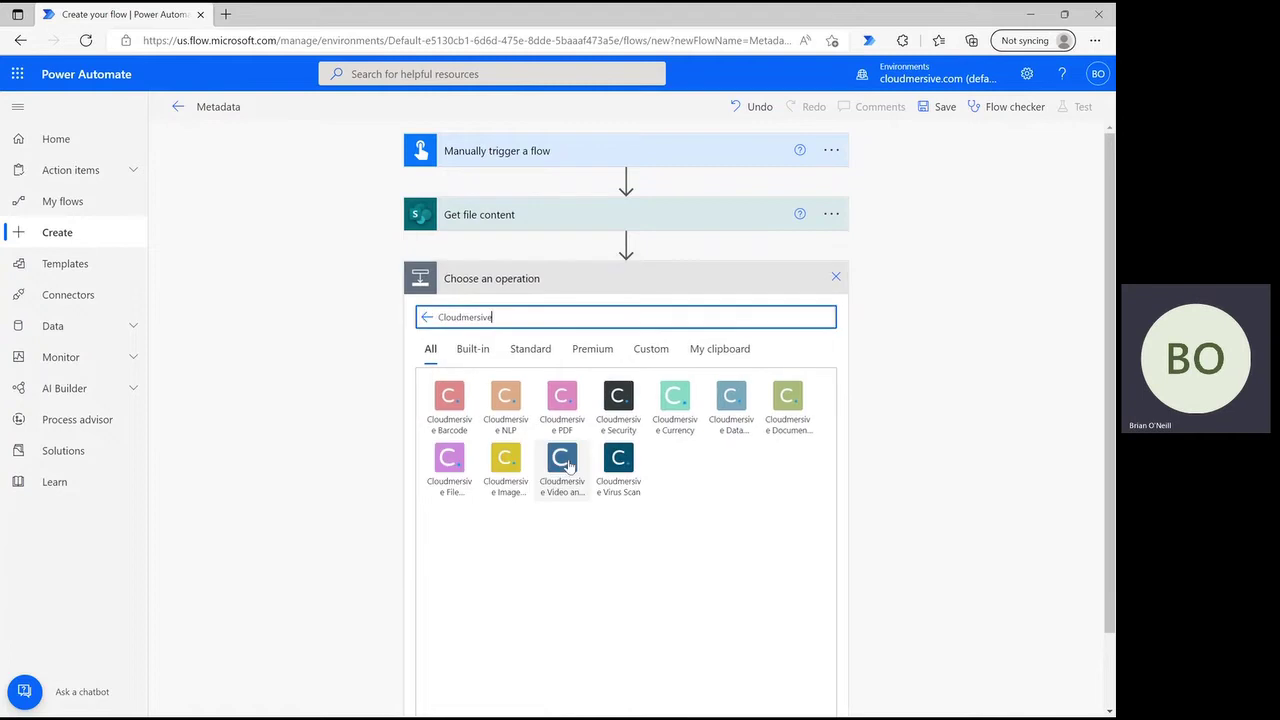
{"action": "left_click", "coordinate": [505, 462]}
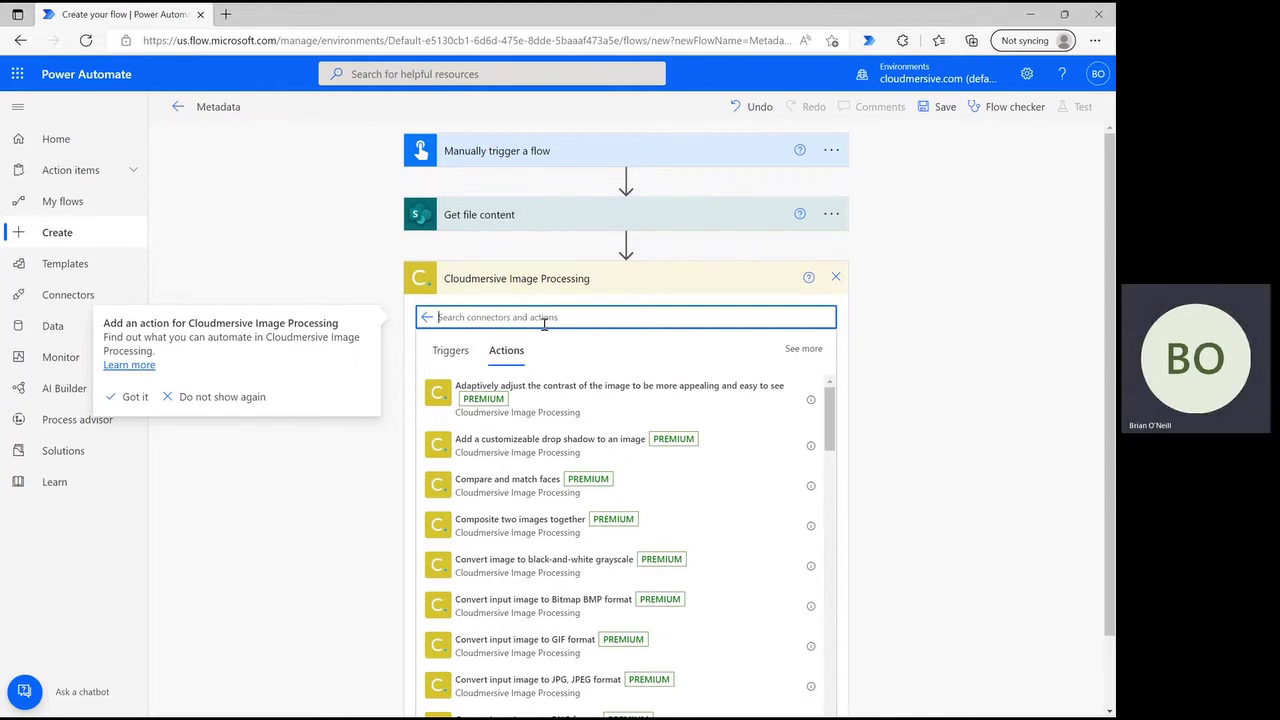
{"action": "type", "text": "metadata"}
{"action": "left_click", "coordinate": [545, 392]}
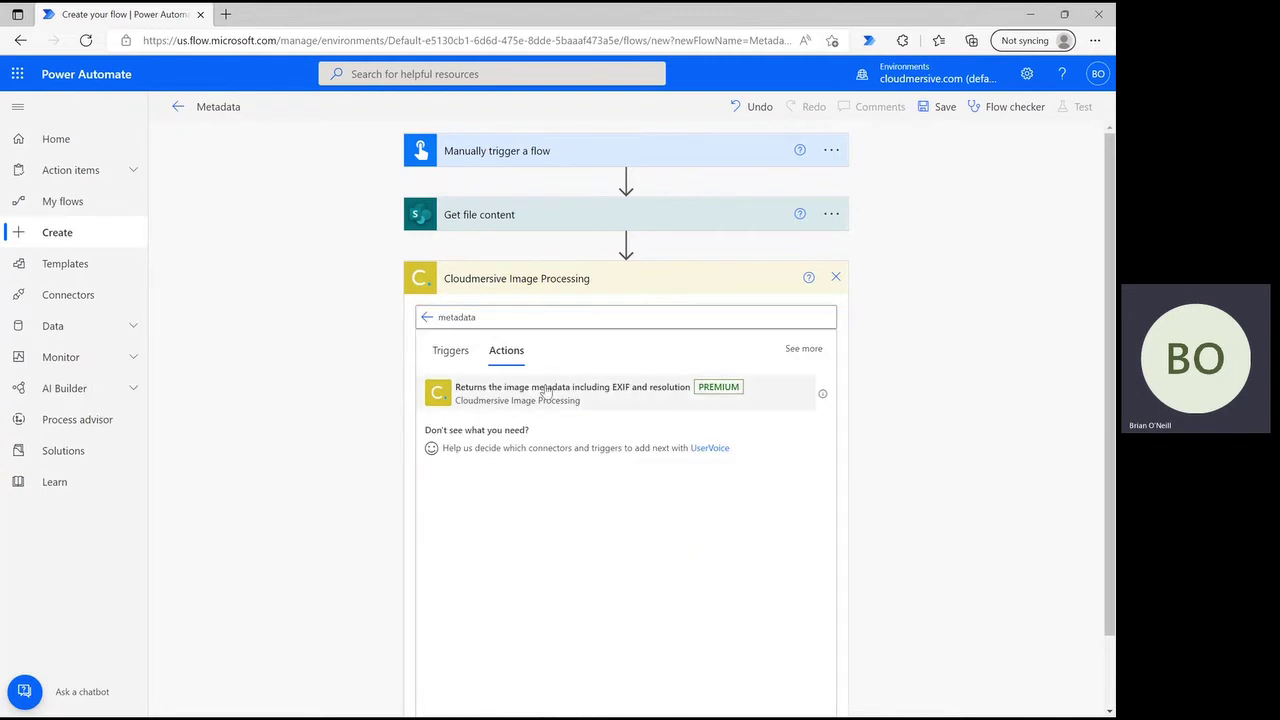
{"action": "left_click", "coordinate": [545, 392]}
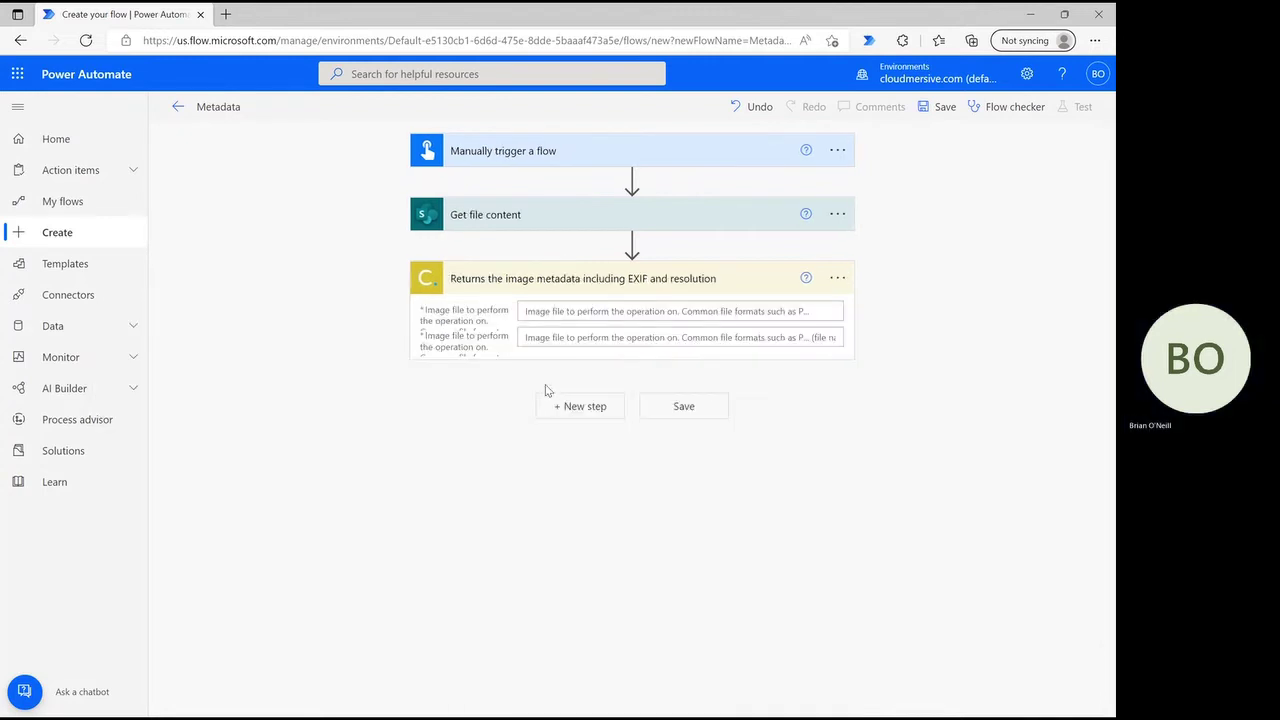
Set the metadata action's image file to the File Content dynamic value from Get file content
{"action": "left_click", "coordinate": [787, 311]}
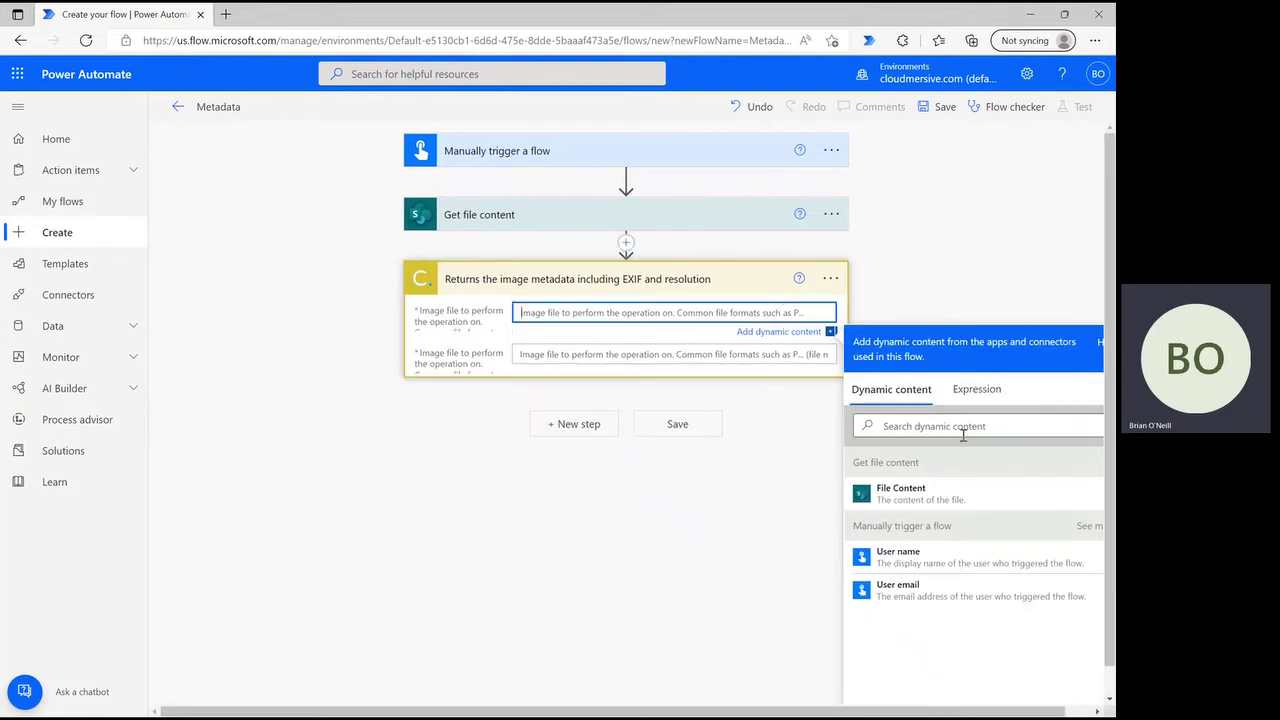
{"action": "left_click", "coordinate": [953, 492]}
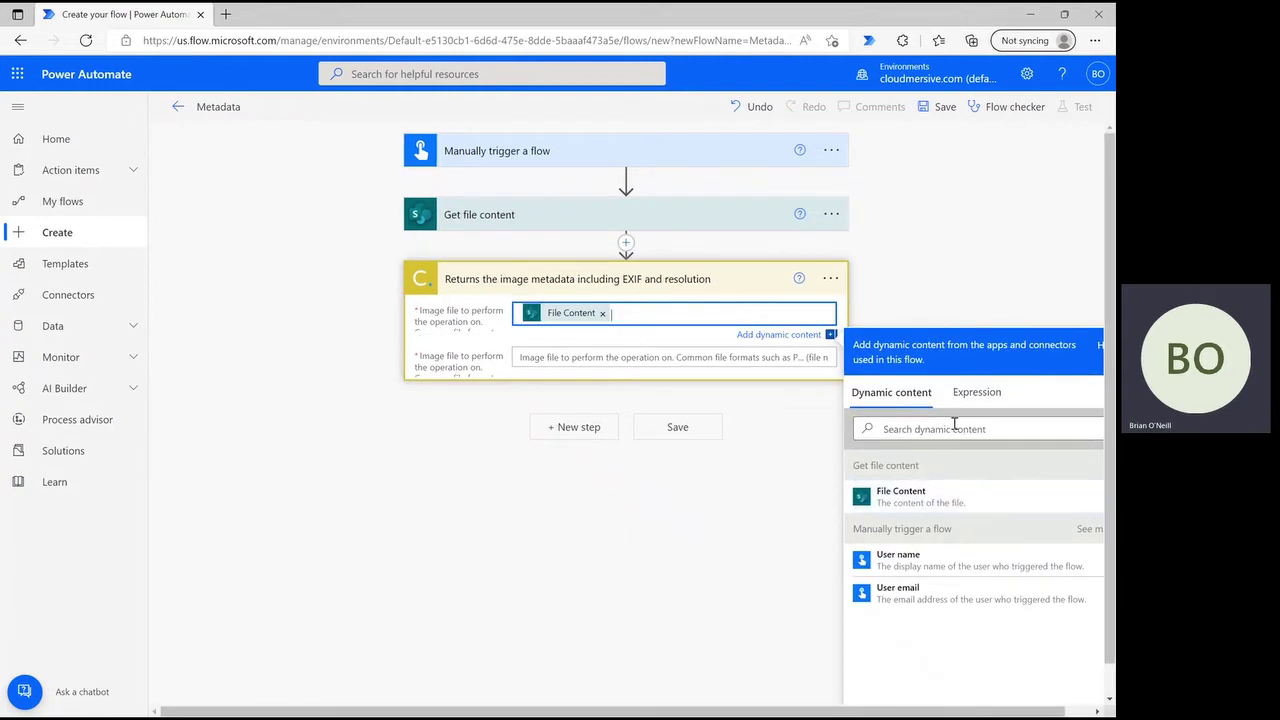
{"action": "left_click", "coordinate": [950, 281]}
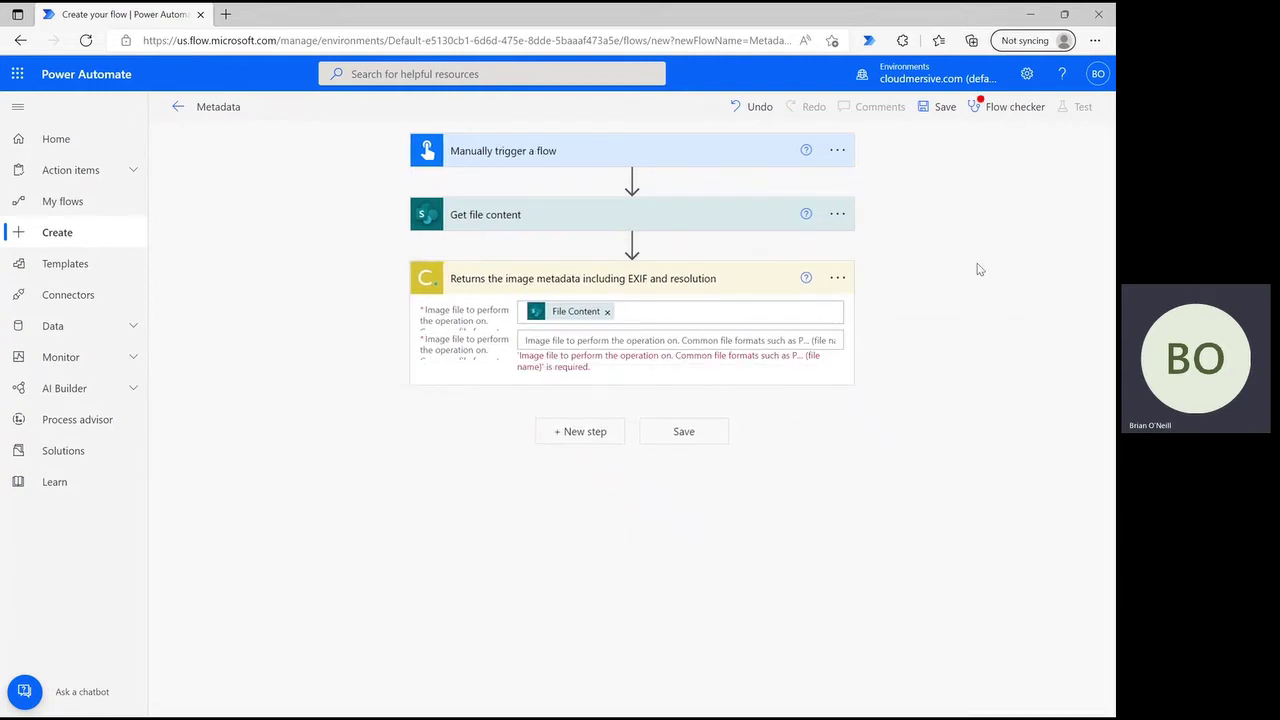
Copy the file identifier path /Shared Documents/Power Automate Samples/Landscape.jpg from Get file content into the metadata action's file name field
{"action": "left_click", "coordinate": [714, 221]}
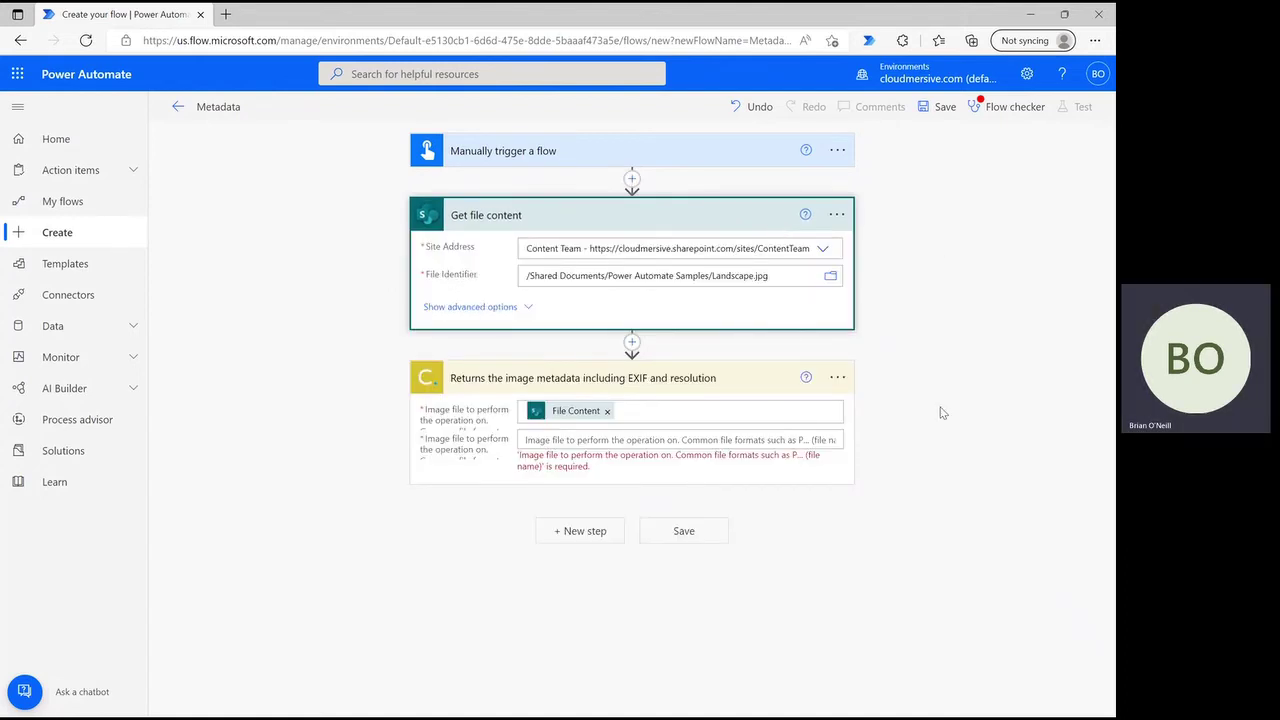
{"action": "left_click", "coordinate": [744, 281]}
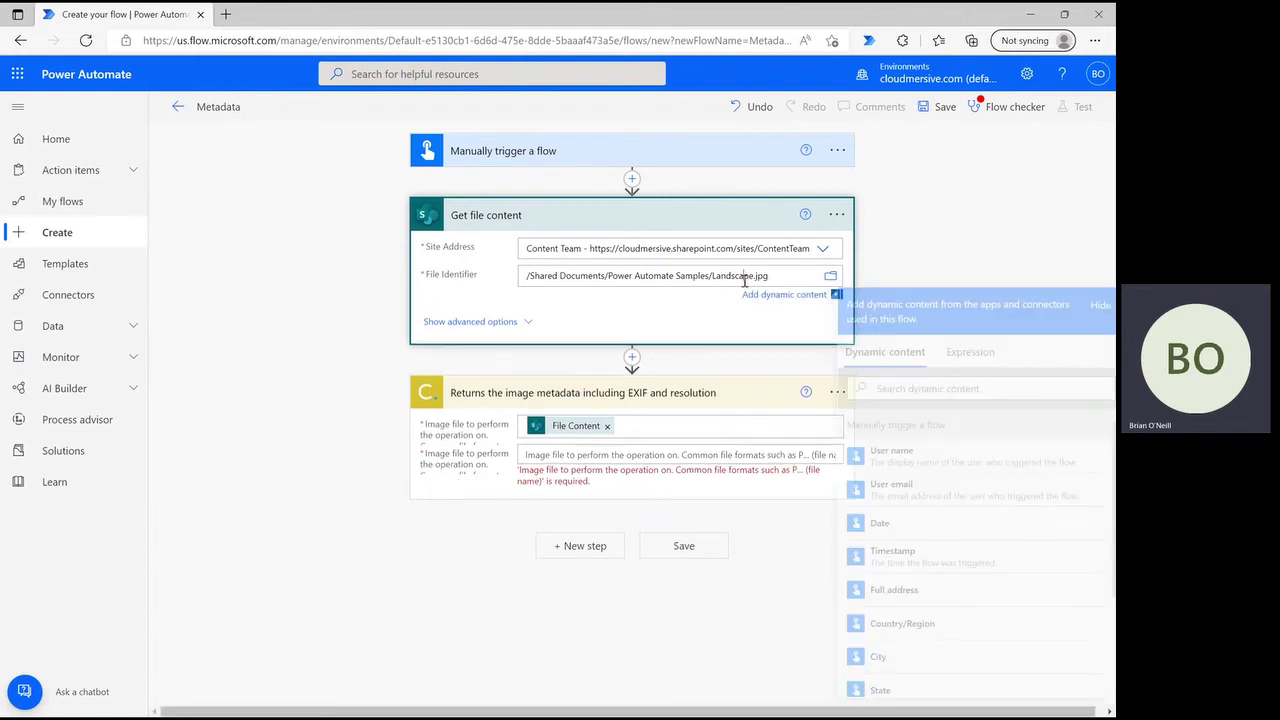
{"action": "triple_click", "coordinate": [744, 281]}
{"action": "key", "text": "ctrl+c"}
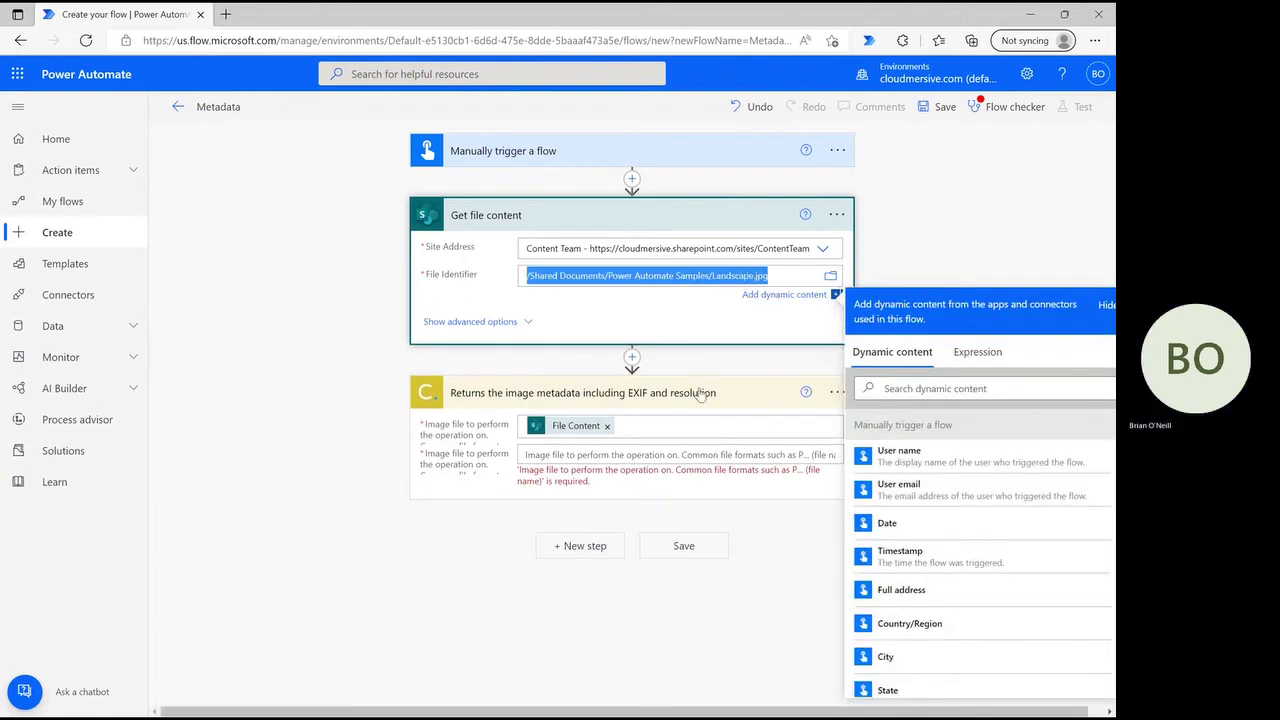
{"action": "left_click", "coordinate": [682, 452]}
{"action": "key", "text": "ctrl+v"}
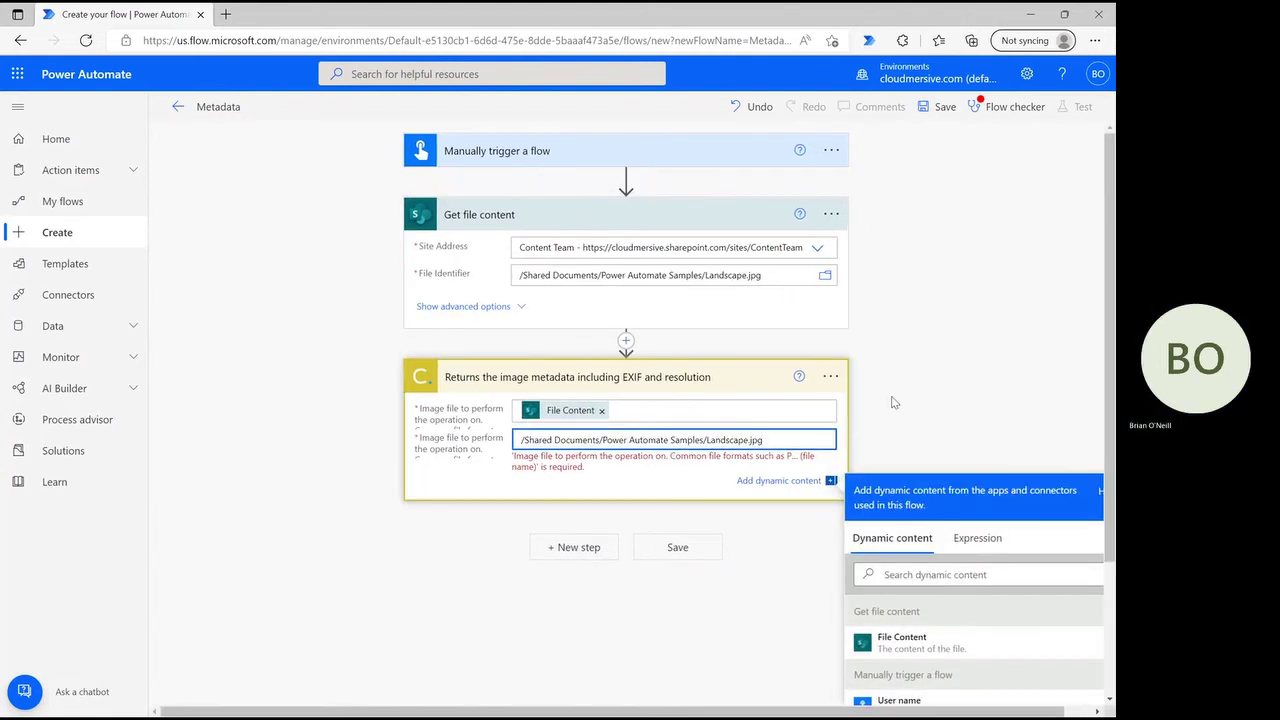
{"action": "left_click", "coordinate": [920, 407]}
Add the Notifications action "Send me an email notification" after the image metadata action
{"action": "left_click", "coordinate": [584, 507]}
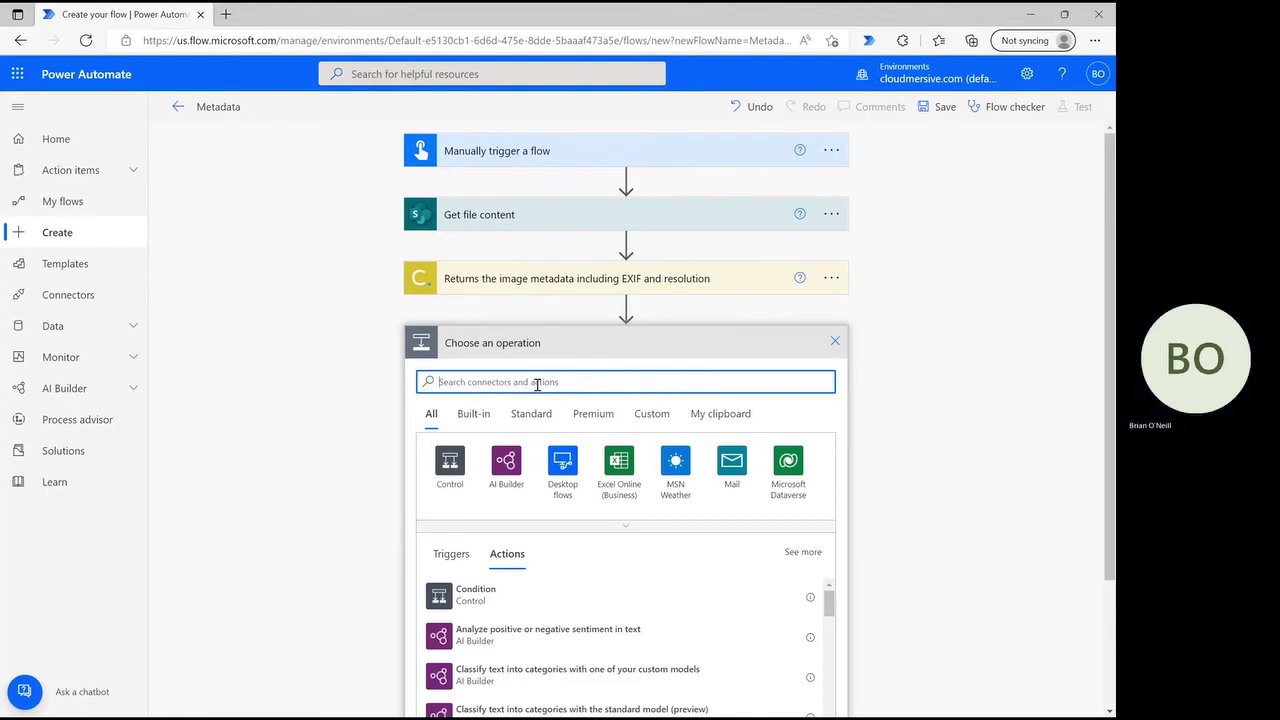
{"action": "type", "text": "send me an email"}
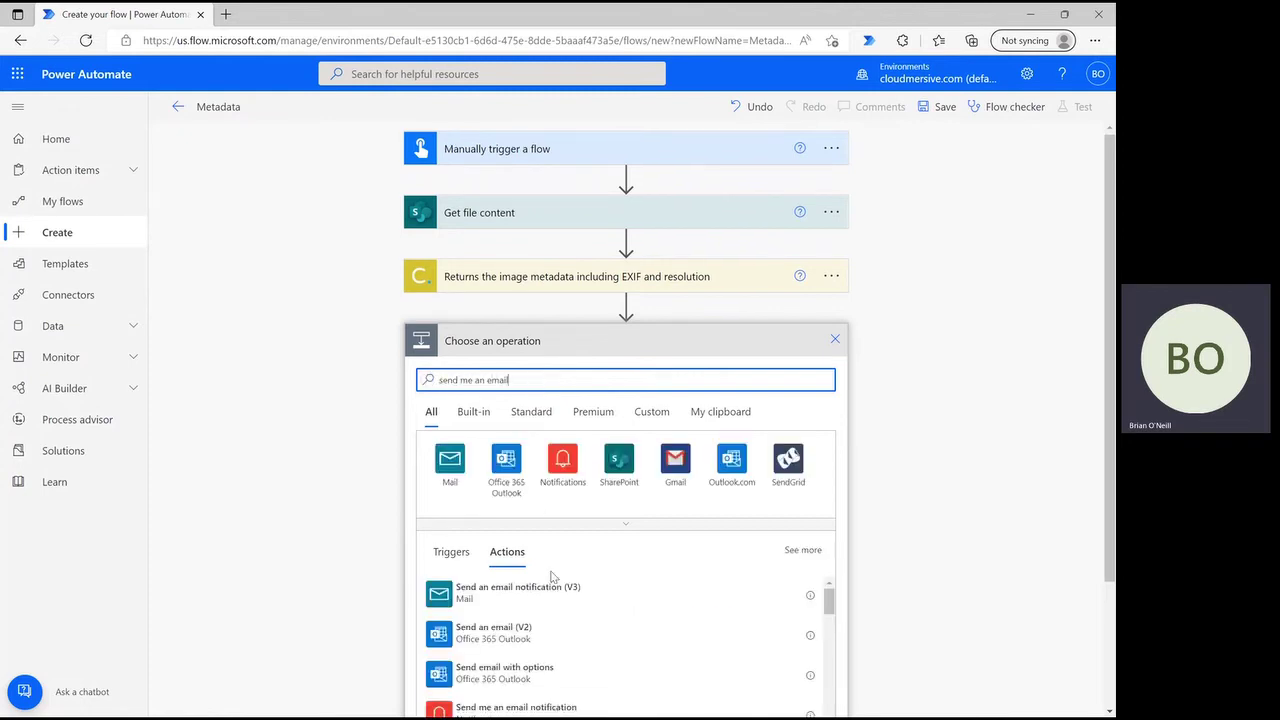
{"action": "left_click", "coordinate": [528, 677]}
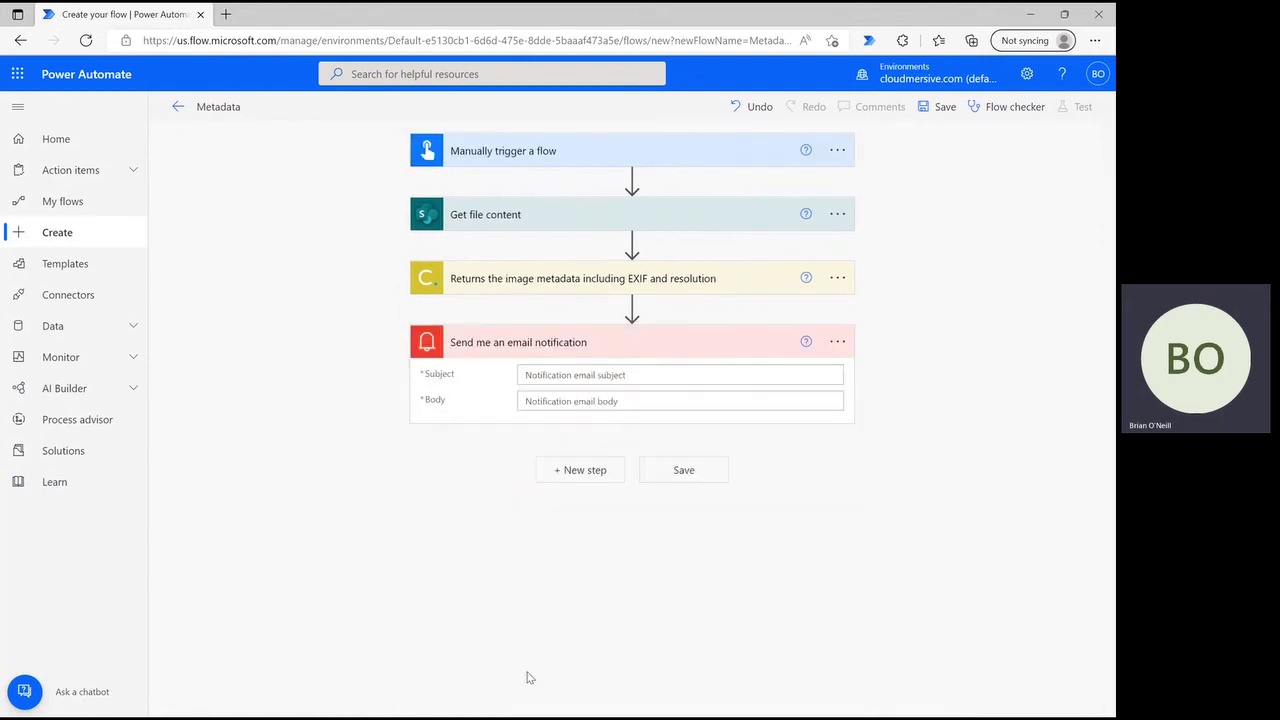
Set the email notification's subject to "Metadata Flow"
{"action": "left_click", "coordinate": [608, 378]}
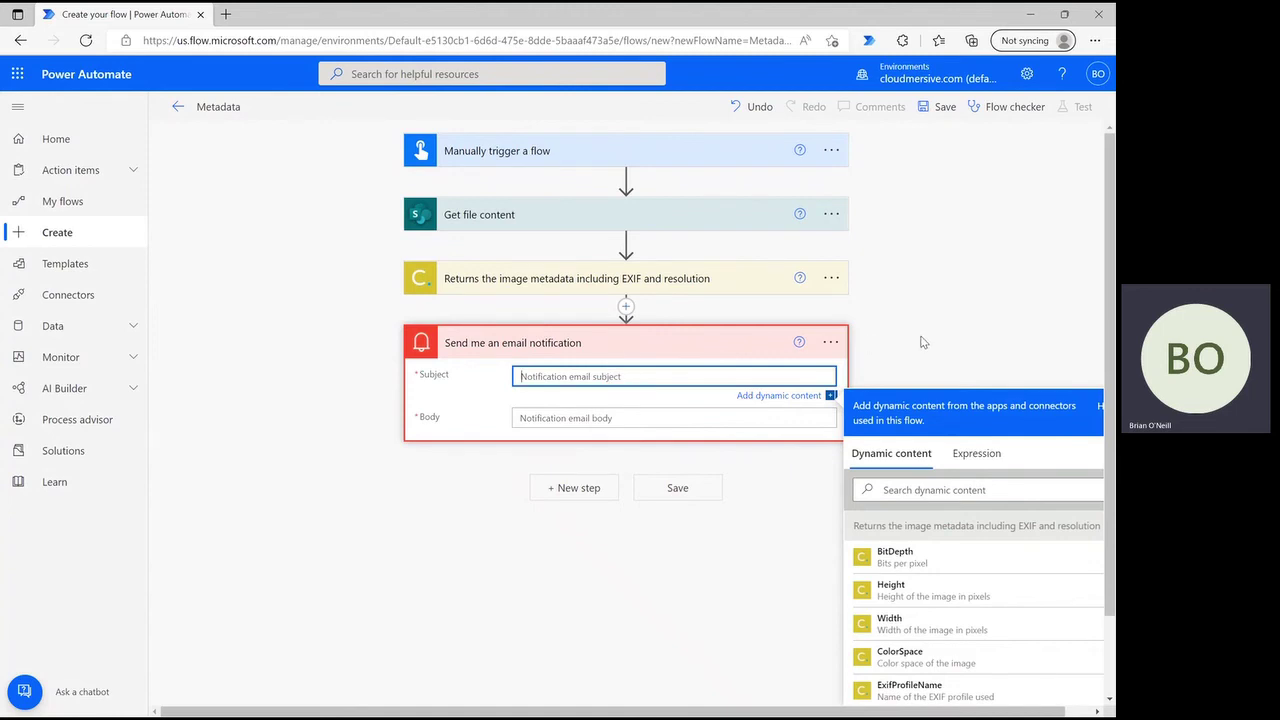
{"action": "left_click", "coordinate": [907, 343]}
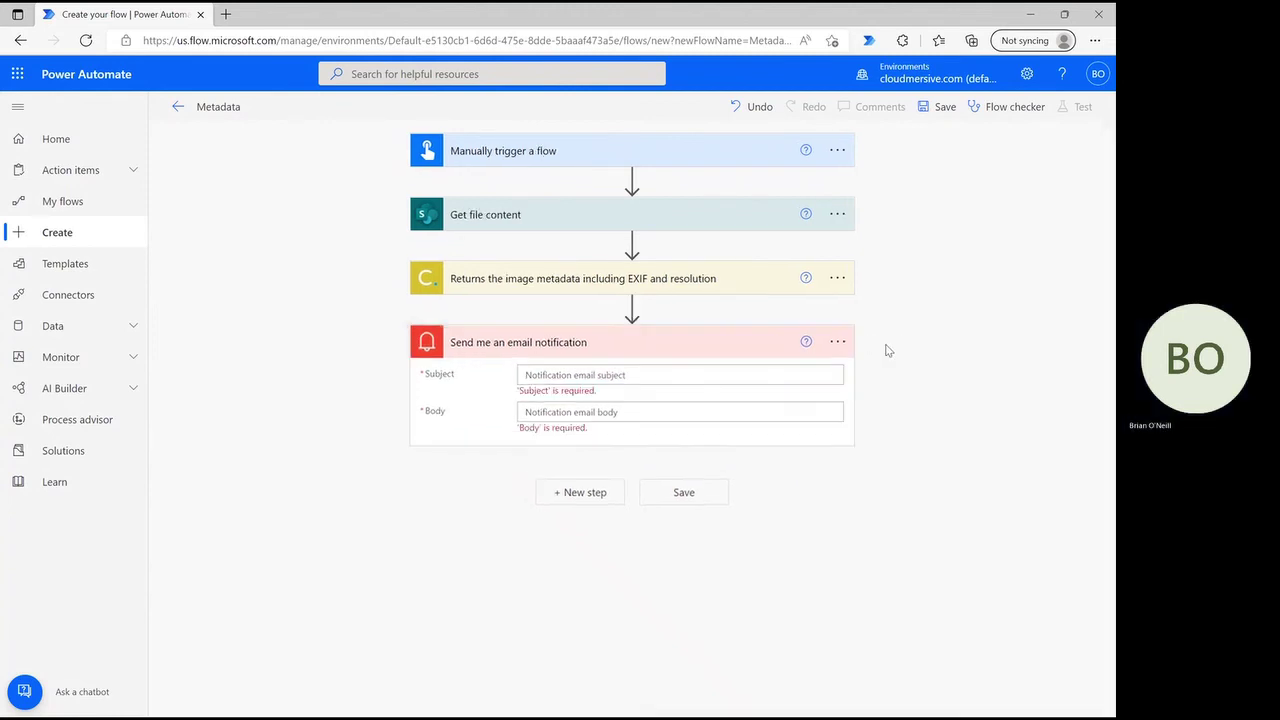
{"action": "left_click", "coordinate": [622, 375]}
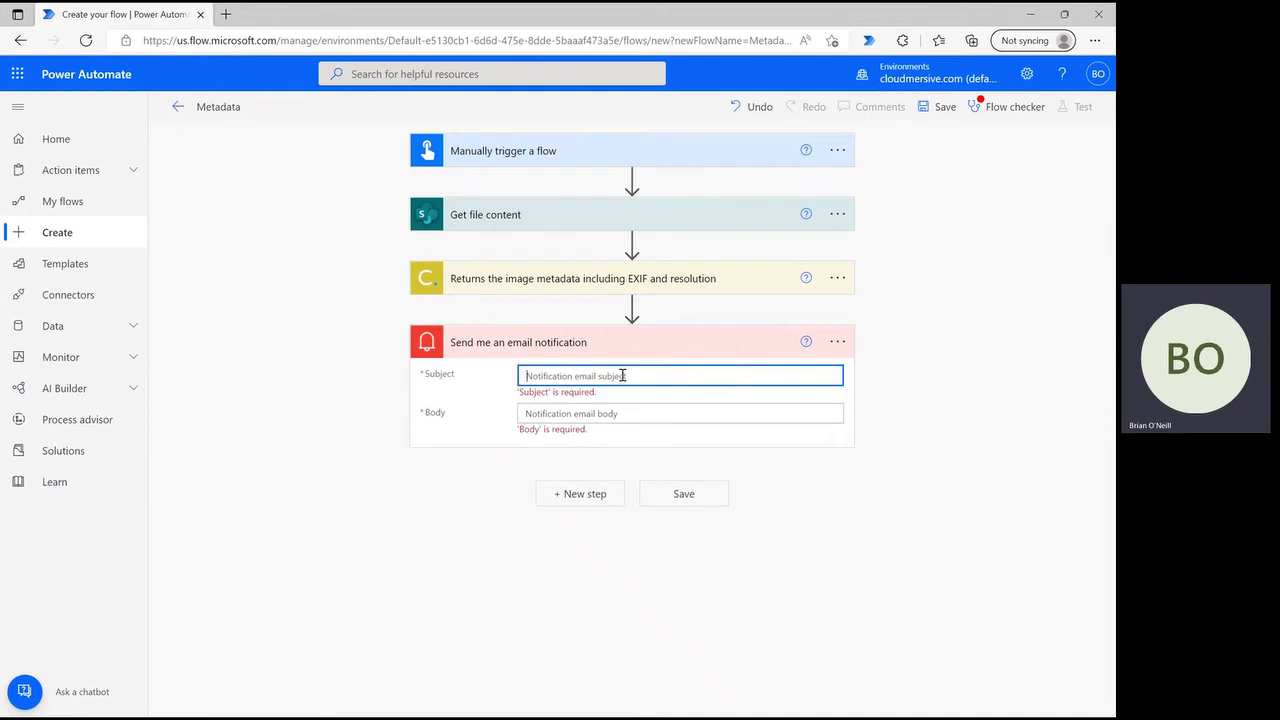
{"action": "type", "text": "Metadata Flow"}
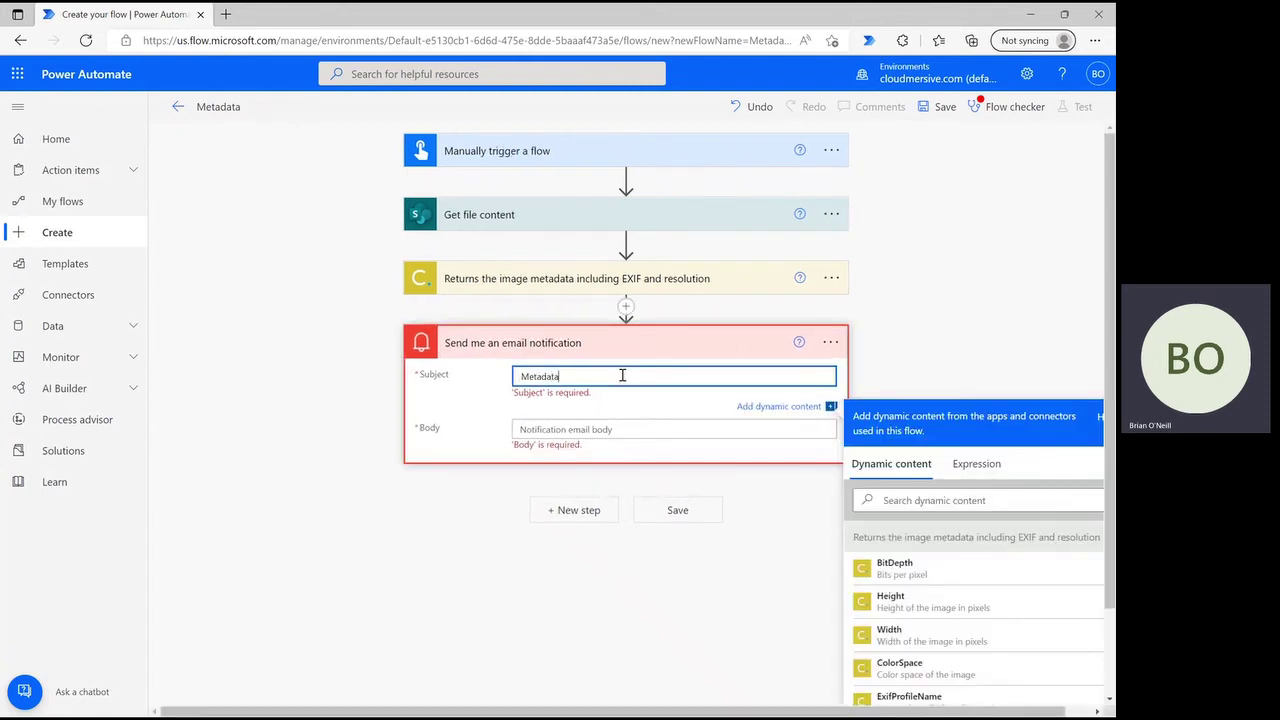
Fill the email notification's body with two lines, "Height:" and "Width:", each followed by the matching dynamic value from the image metadata action
{"action": "left_click", "coordinate": [608, 428]}
{"action": "type", "text": "H"}
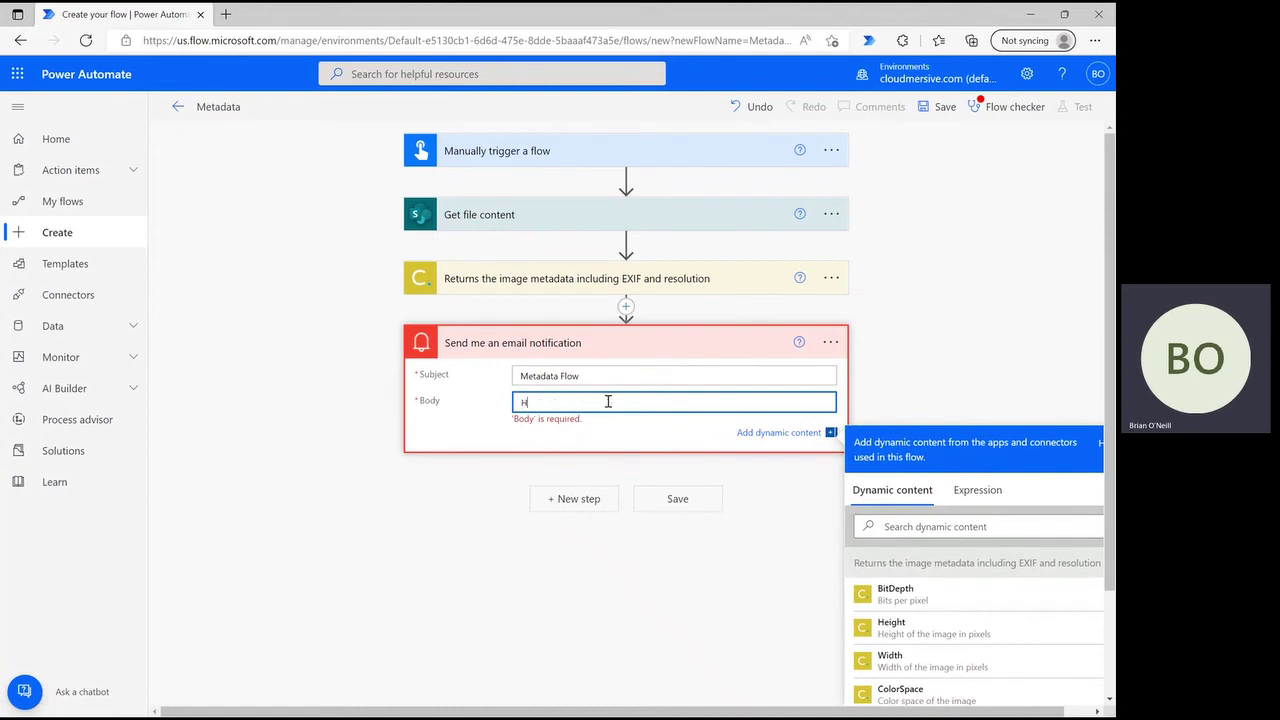
{"action": "type", "text": "eight:"}
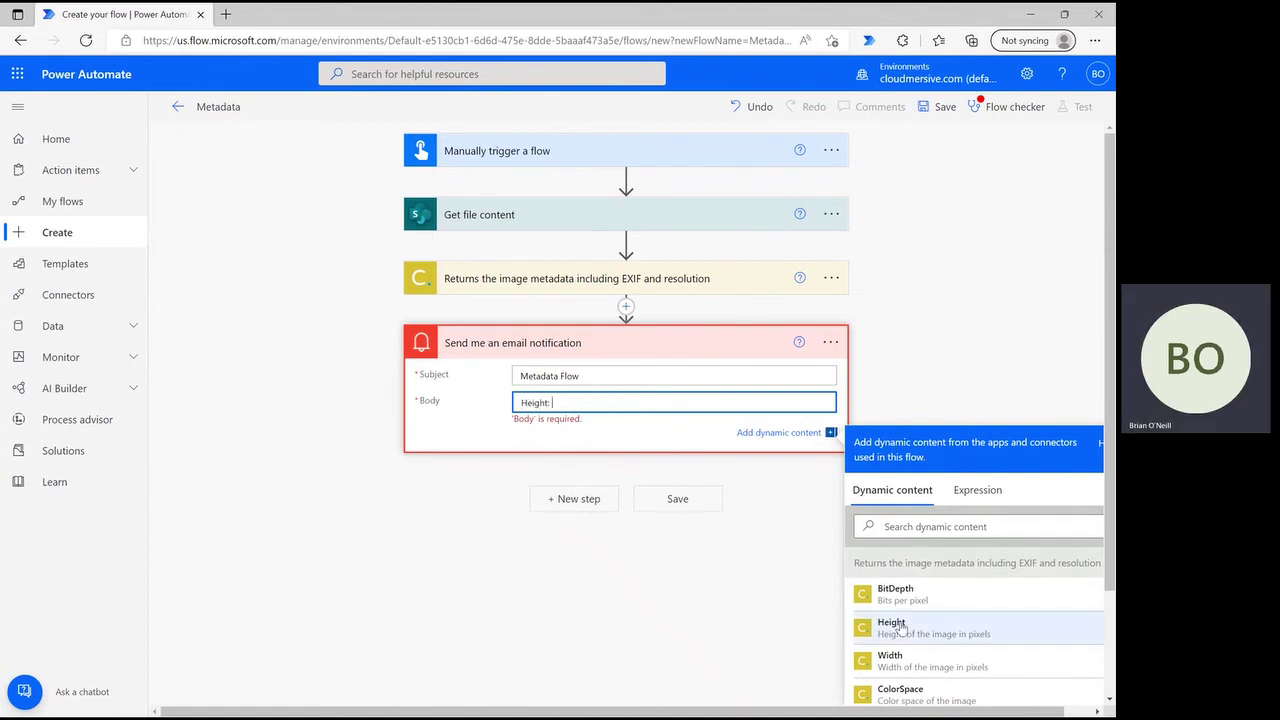
{"action": "left_click", "coordinate": [900, 628]}
{"action": "key", "text": "Return"}
{"action": "type", "text": "Width"}
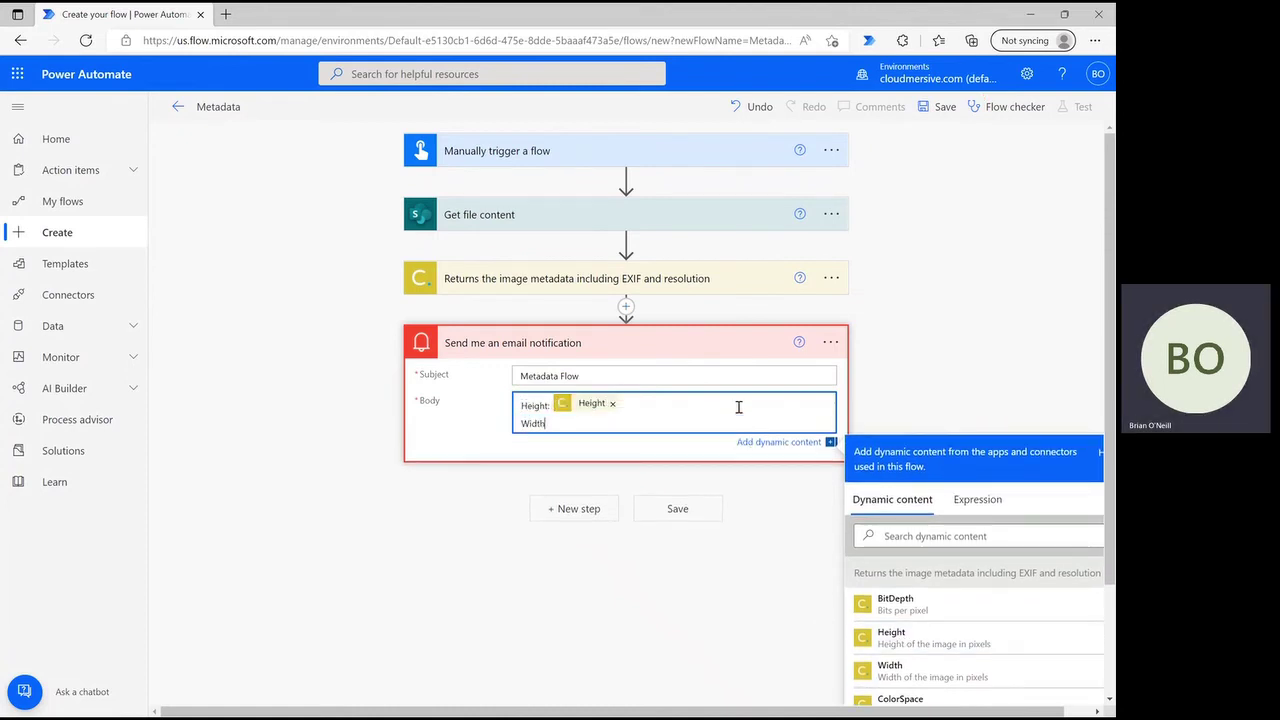
{"action": "type", "text": ":"}
{"action": "left_click", "coordinate": [890, 668]}
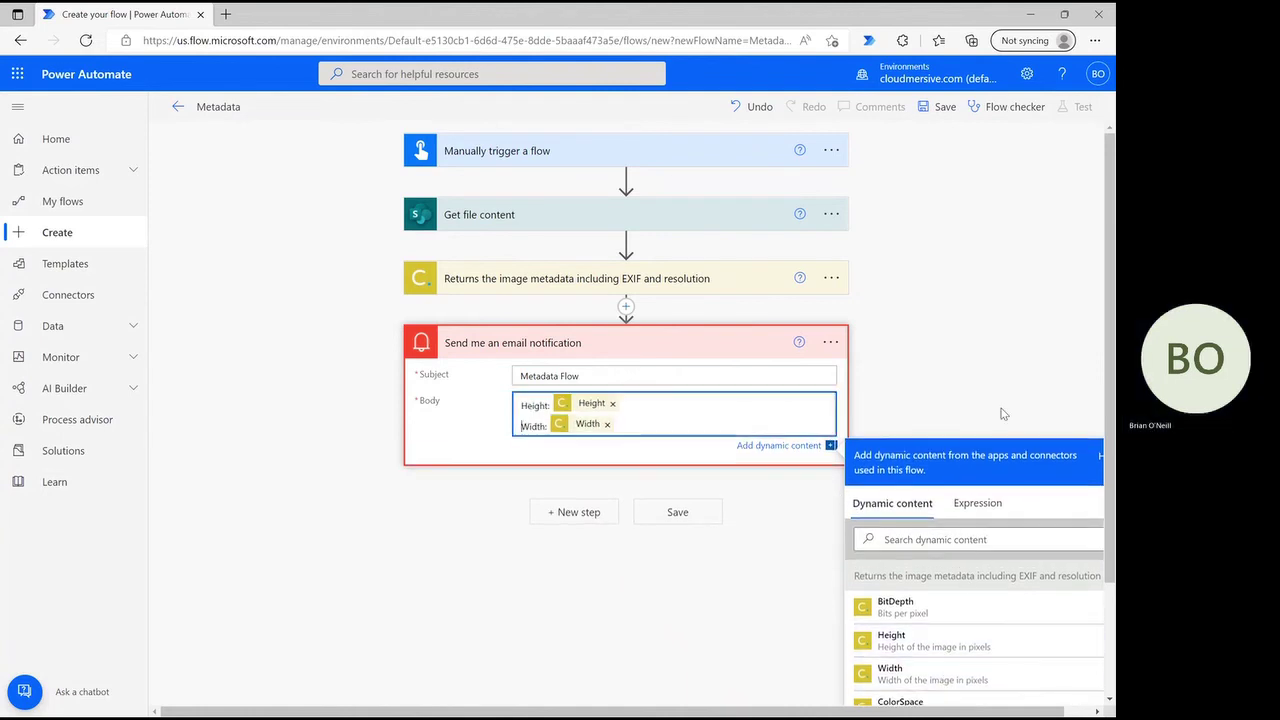
{"action": "left_click", "coordinate": [1020, 408]}
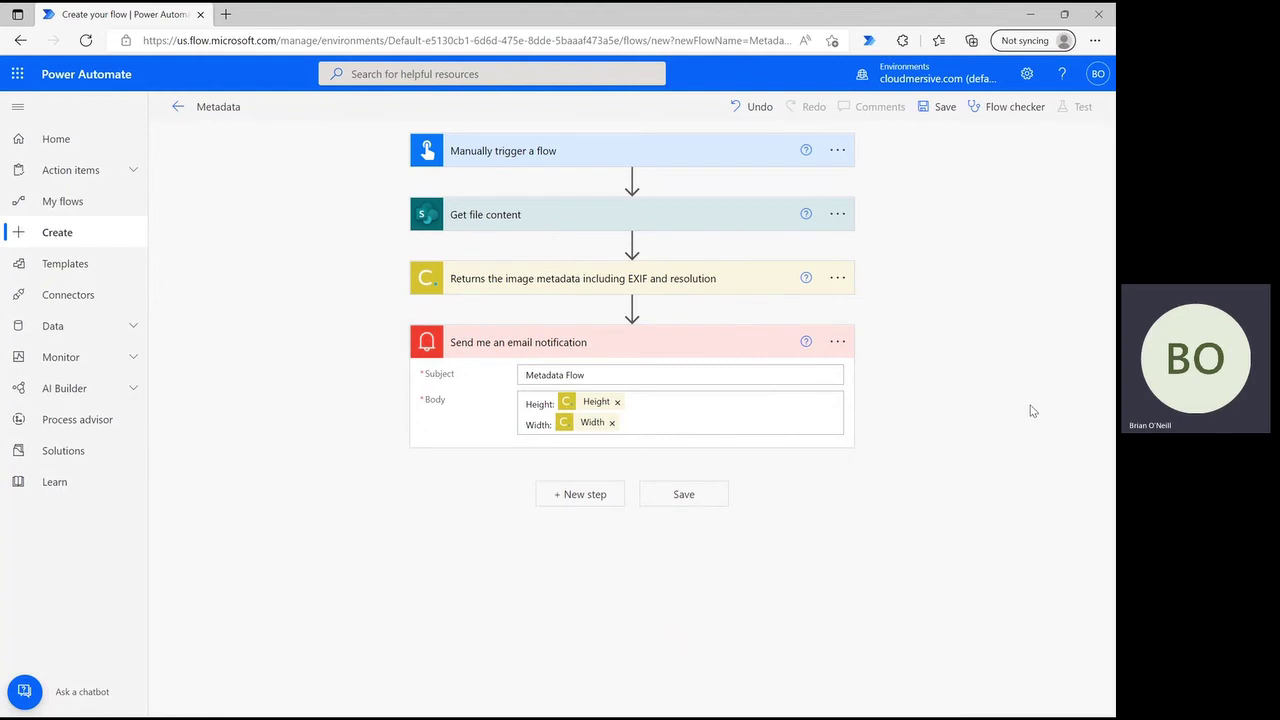
Save the Metadata flow and run it as a manual test, continuing with its connected apps and closing the run confirmation
{"action": "left_click", "coordinate": [697, 496]}
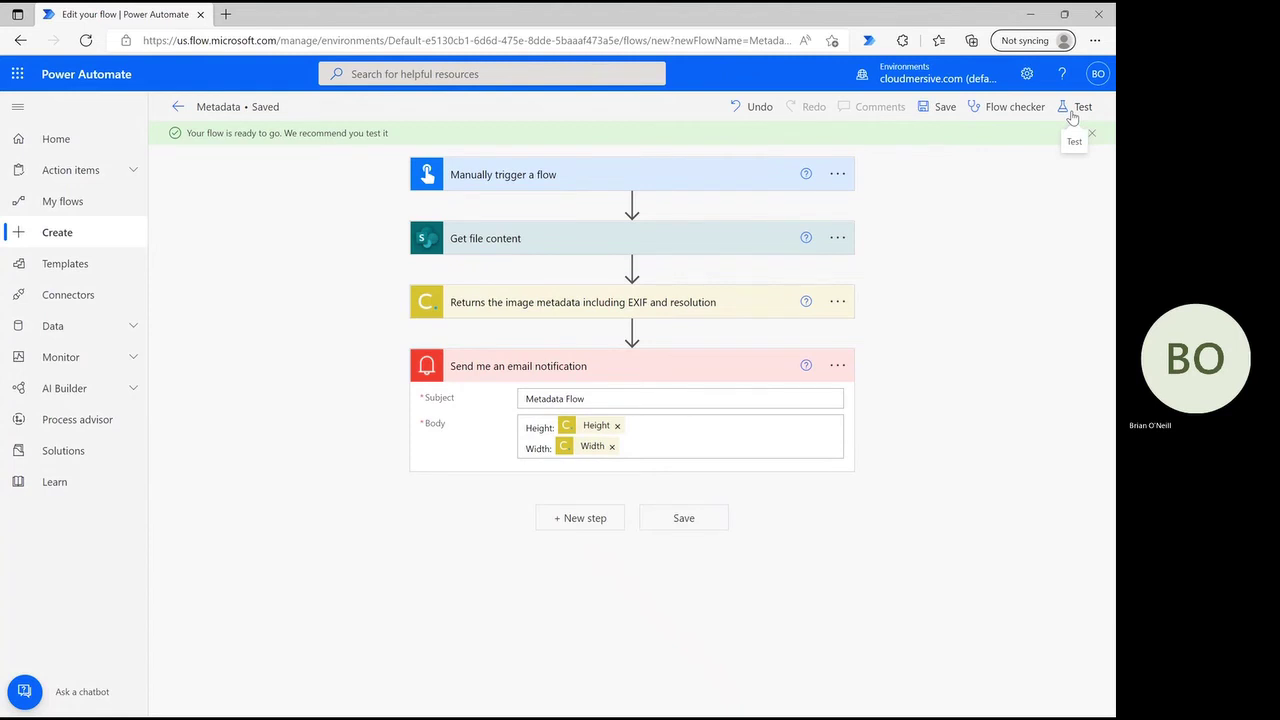
{"action": "left_click", "coordinate": [1072, 117]}
{"action": "left_click", "coordinate": [925, 148]}
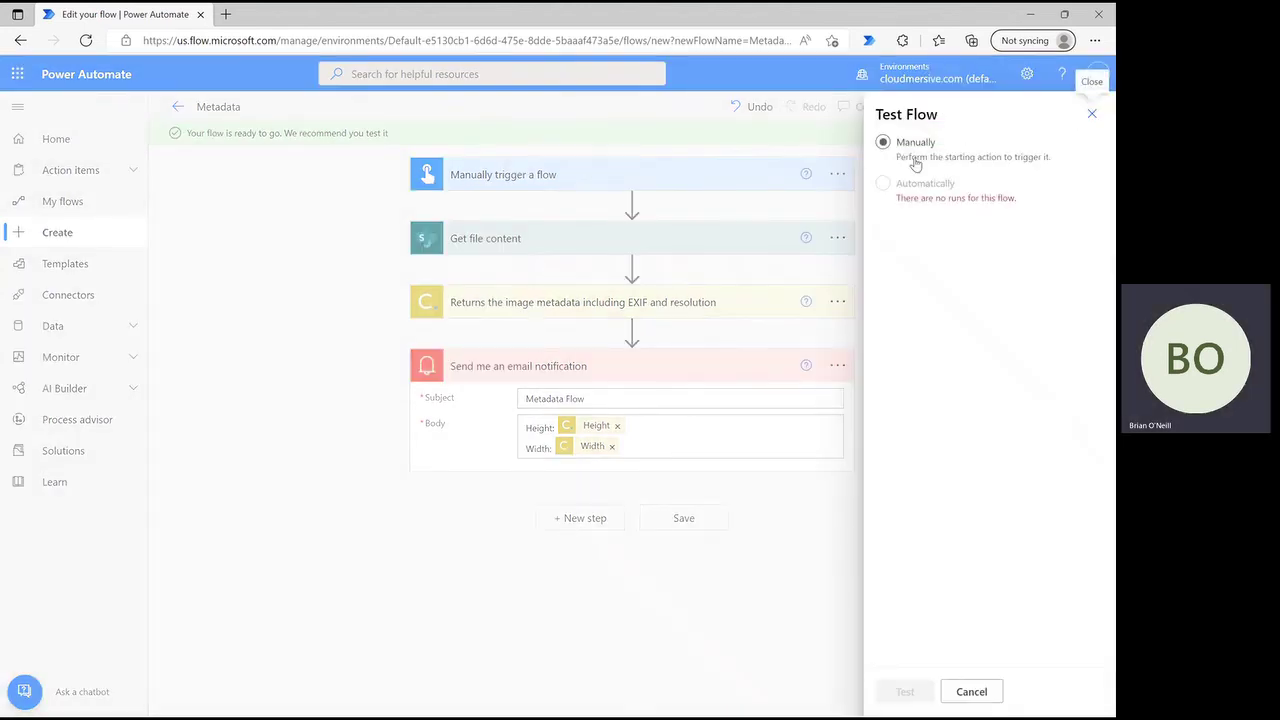
{"action": "left_click", "coordinate": [896, 691]}
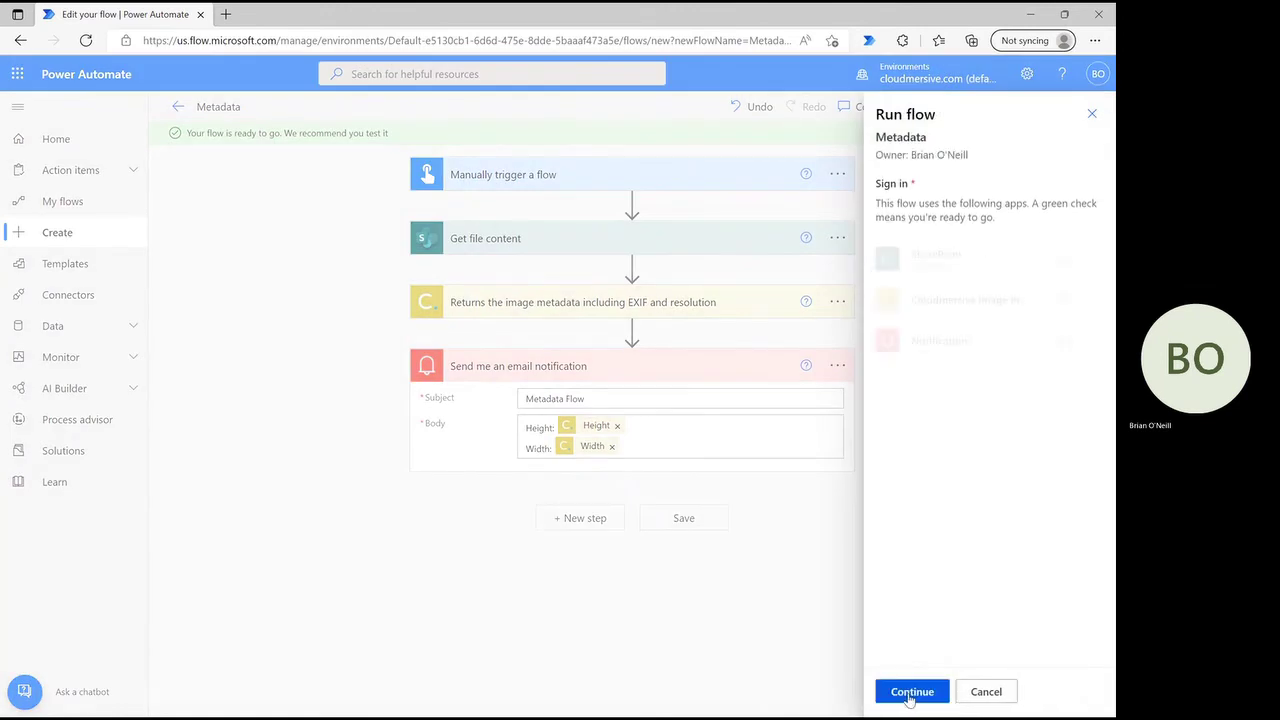
{"action": "left_click", "coordinate": [910, 693]}
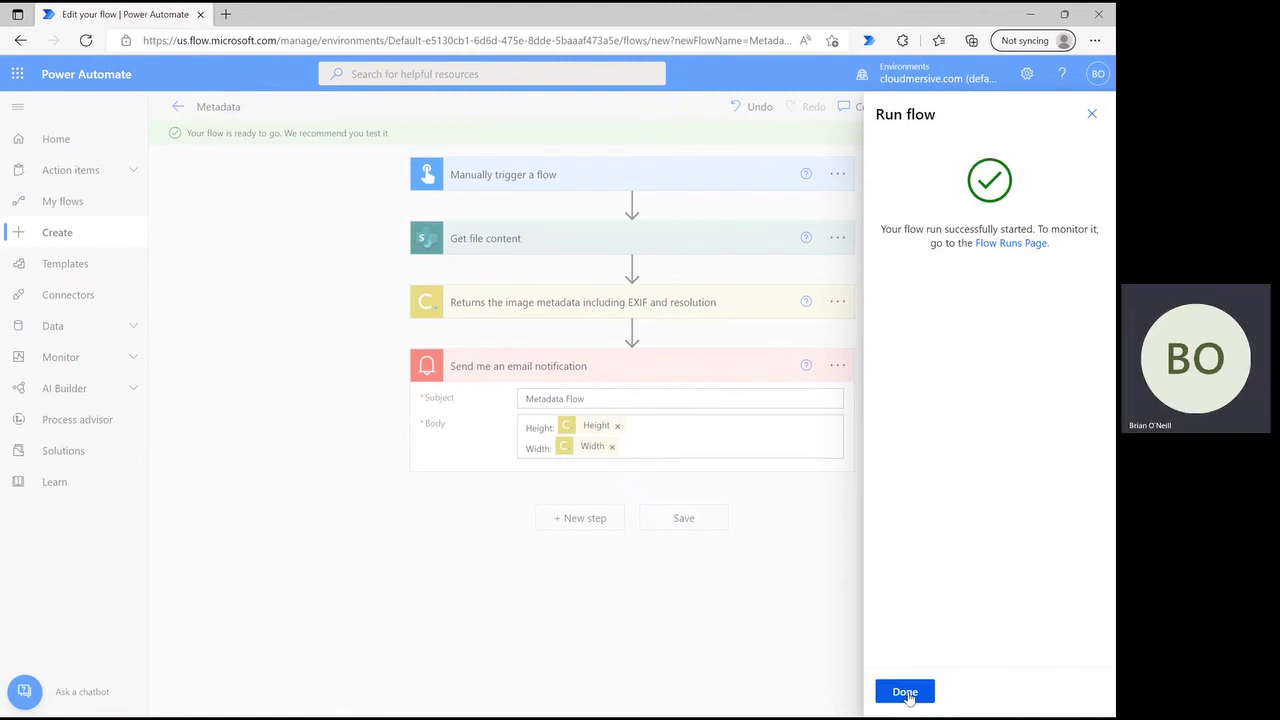
{"action": "left_click", "coordinate": [906, 693]}
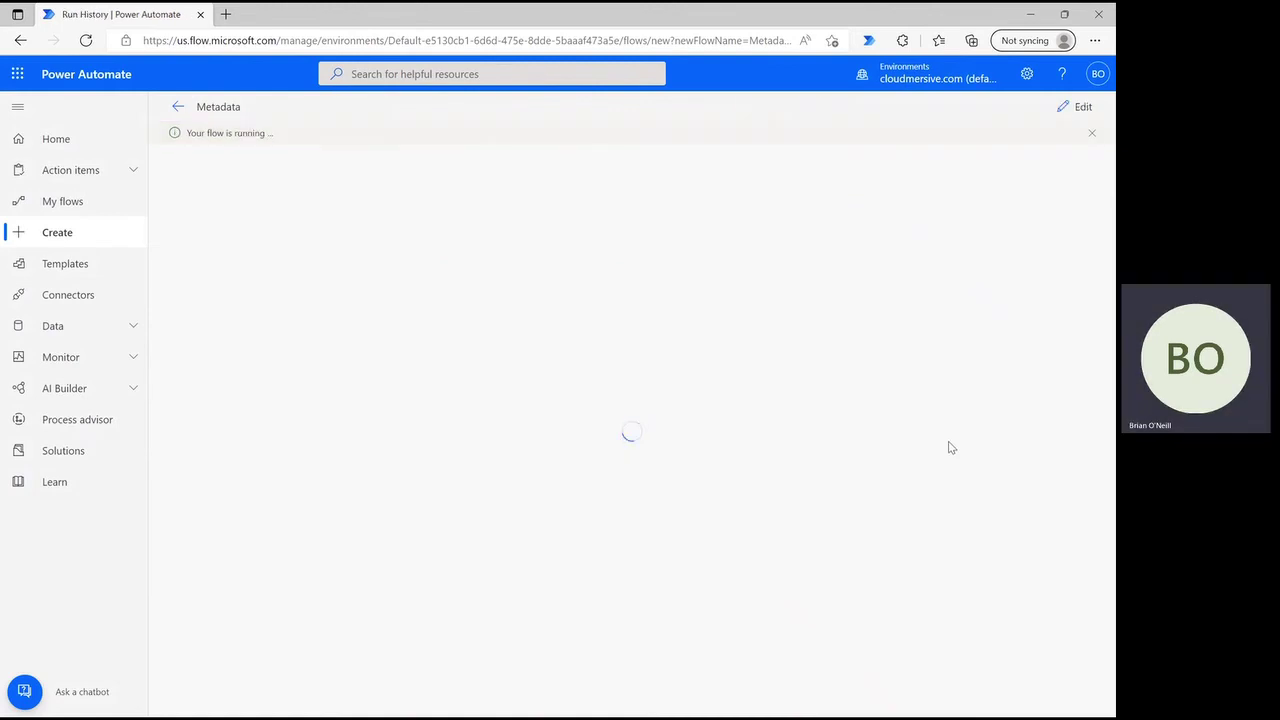